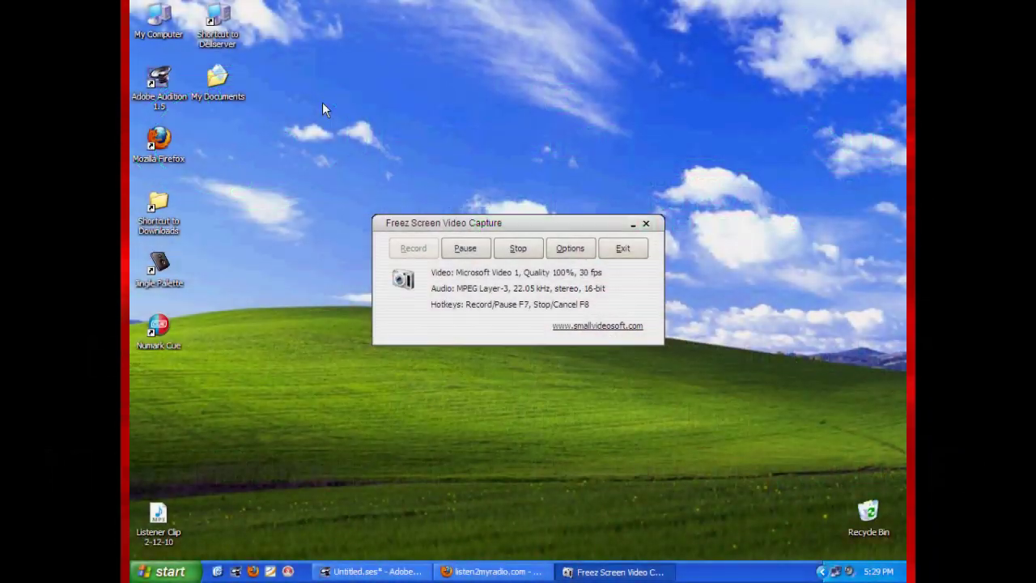
- Minimize the Freez Screen Video Capture window and launch Numark Cue from its desktop icon
left_click(633, 224)
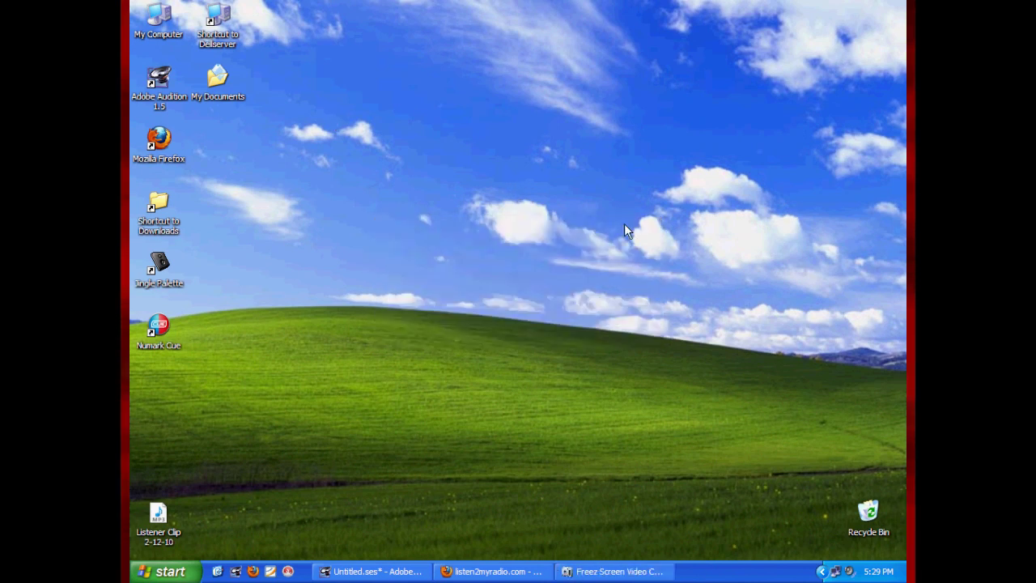
double_click(160, 328)
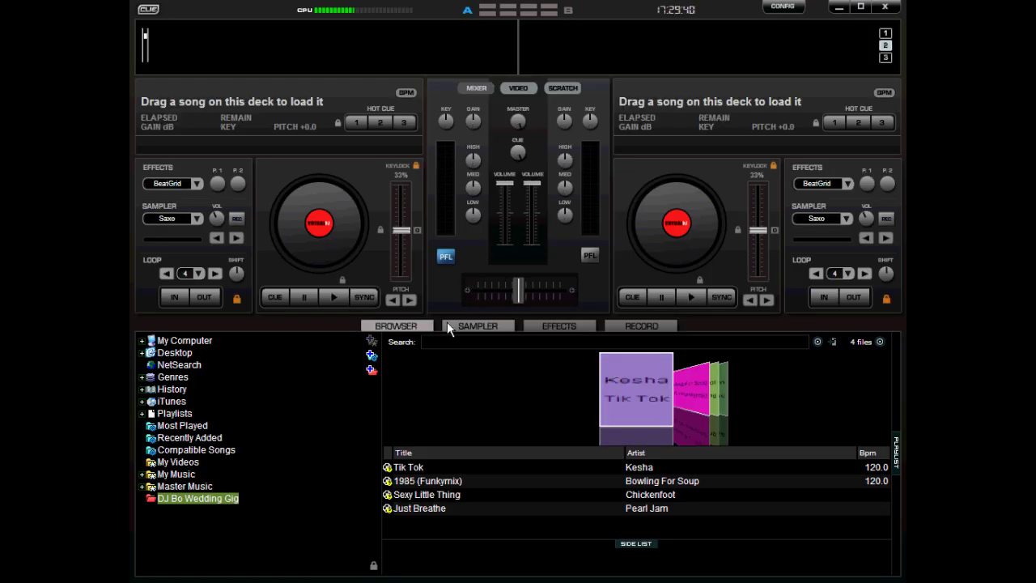
- Show the RECORD panel's Broadcast options, then minimize Numark Cue to the taskbar
left_click(629, 327)
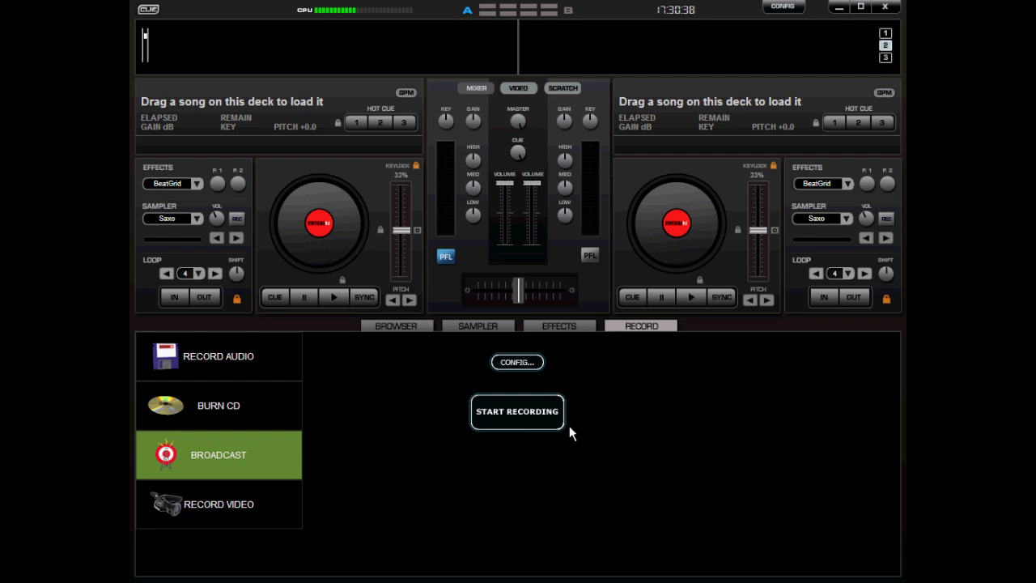
left_click(838, 8)
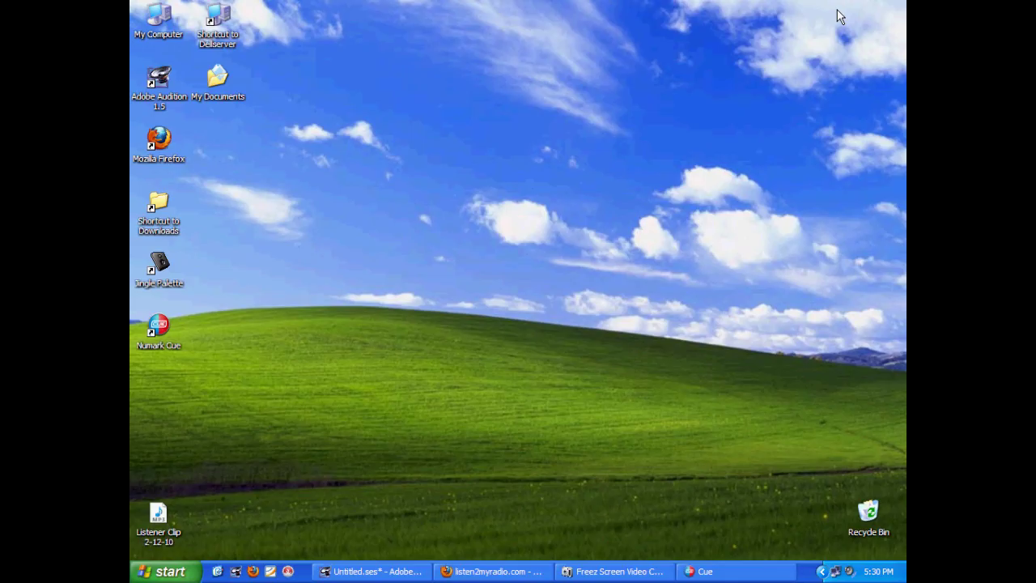
- In Firefox, trim the control-panel URL to go to the listen2myradio.com home page
left_click(506, 572)
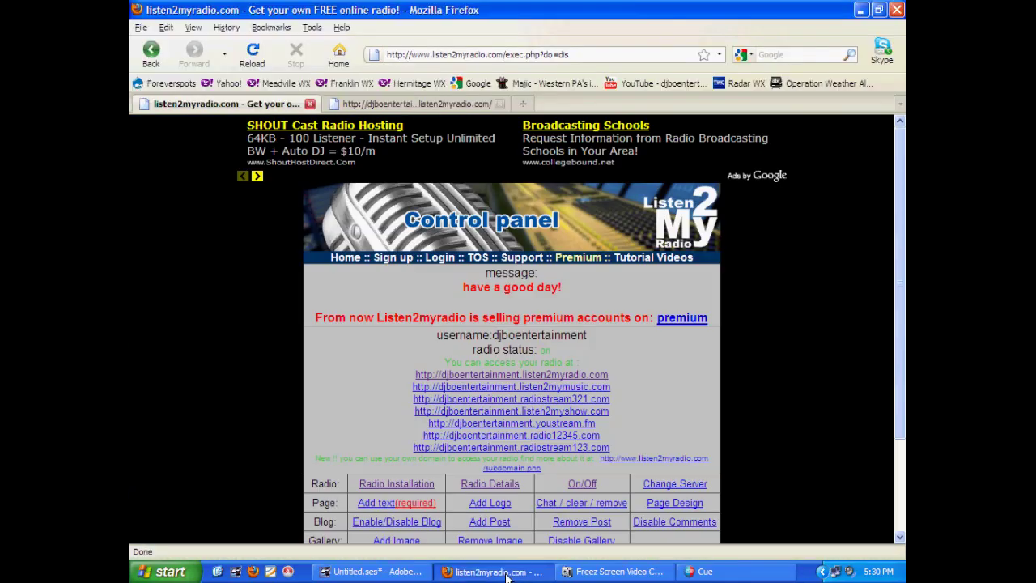
left_click(476, 56)
left_click_drag(585, 55, 507, 59)
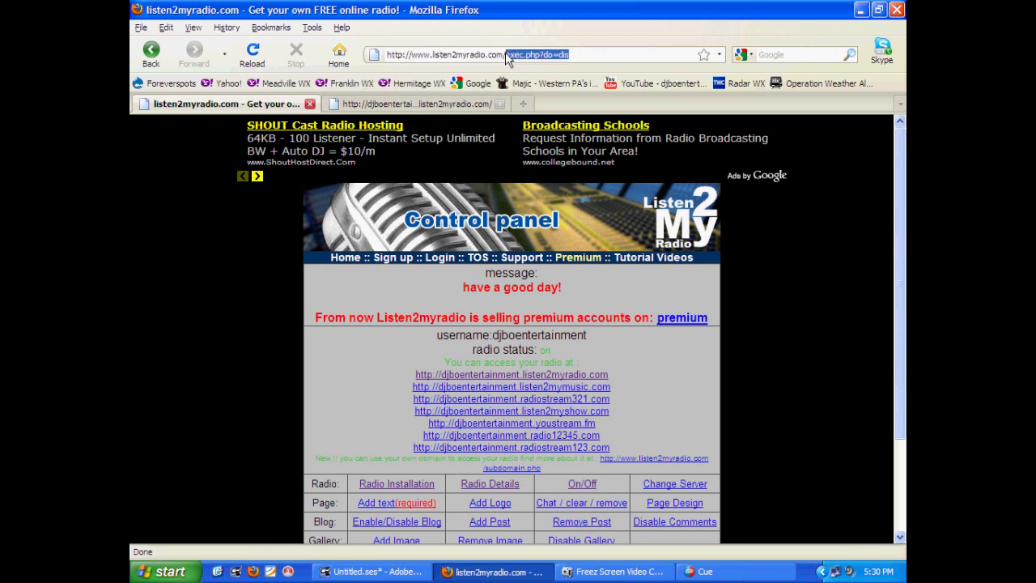
key("BackSpace")
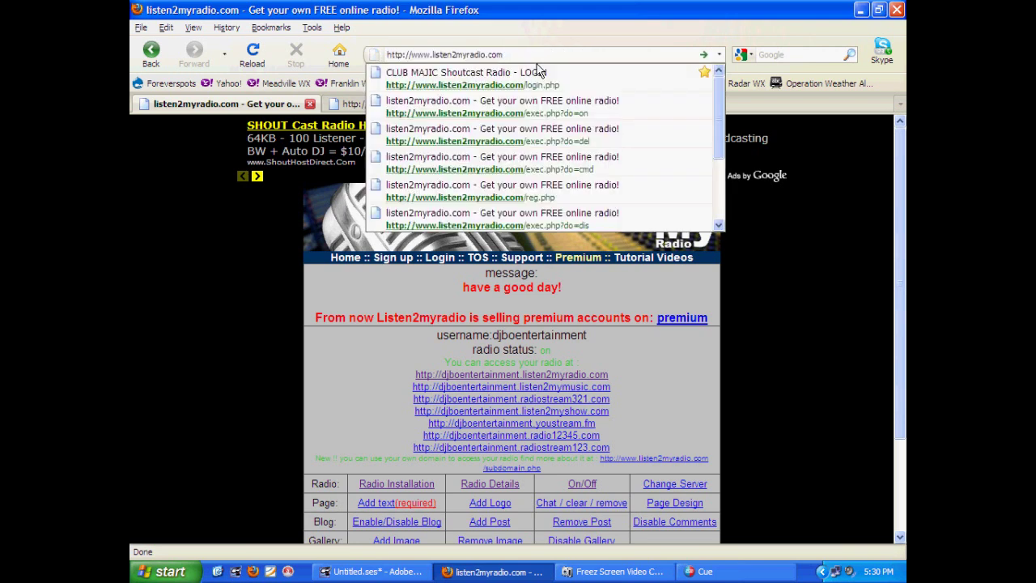
key("Return")
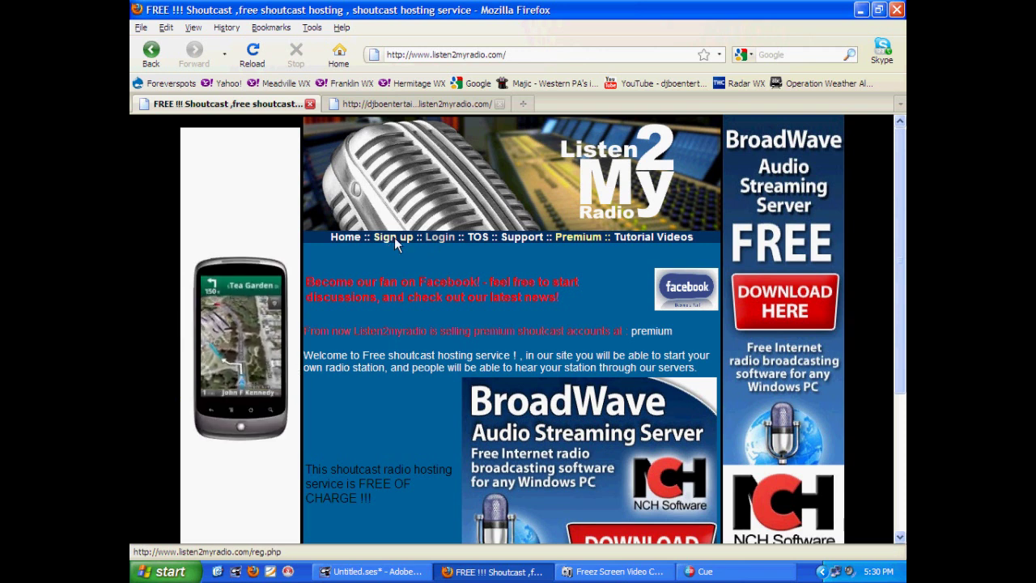
- Log in to listen2myradio.com with the saved username and the account password
left_click(447, 237)
type("djboenter")
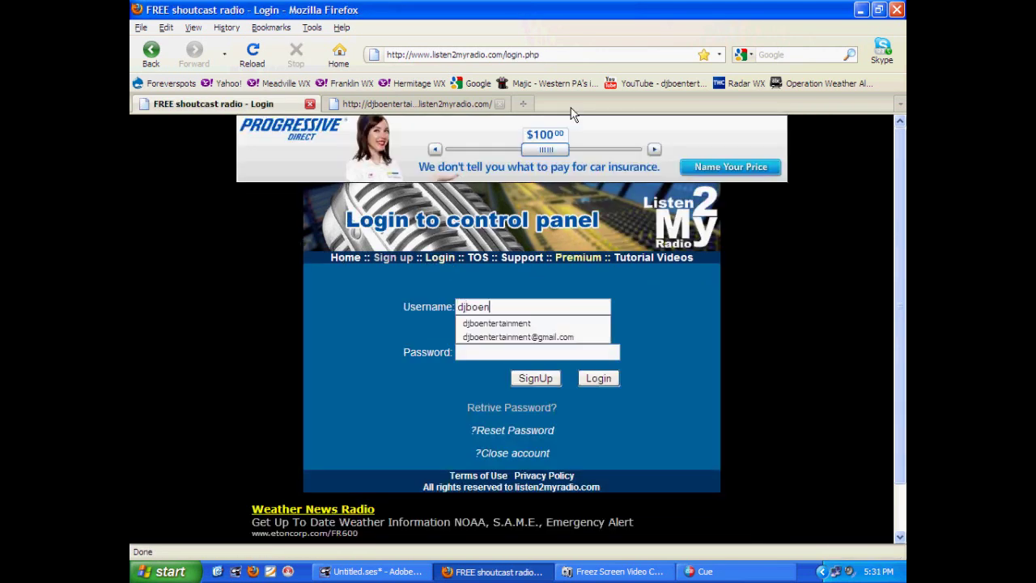
key("Down")
key("Return")
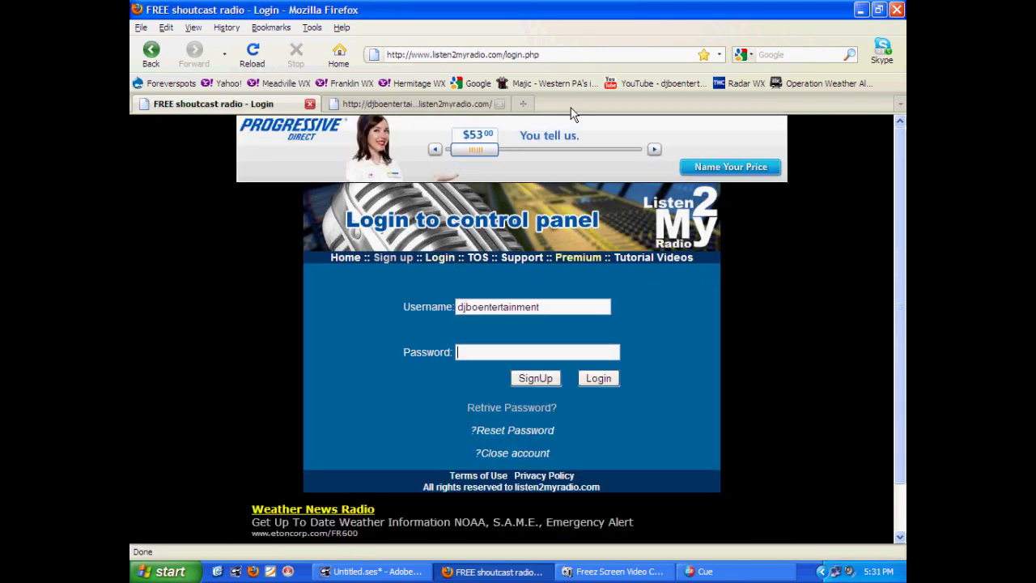
type("••••••••••")
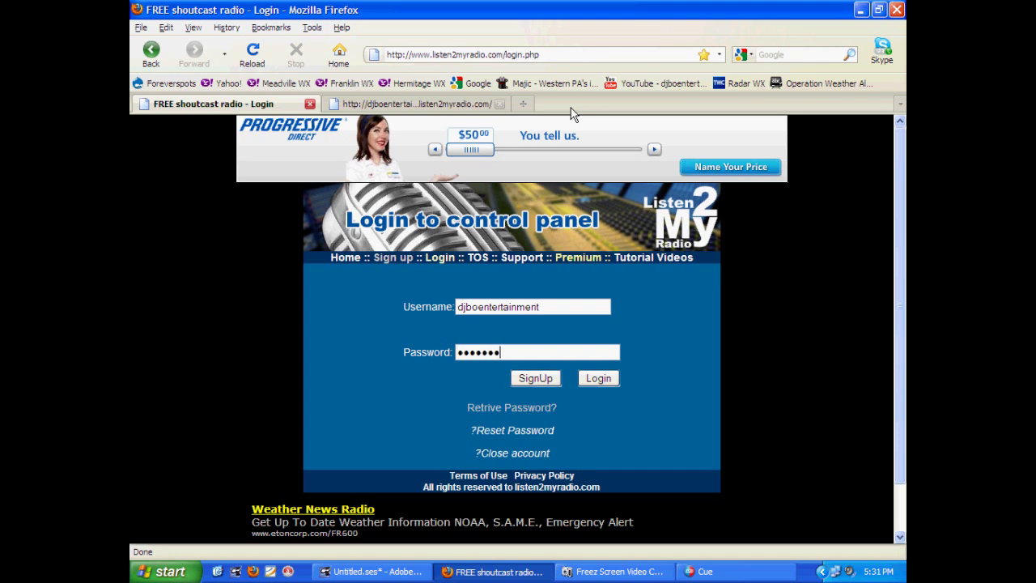
key("Return")
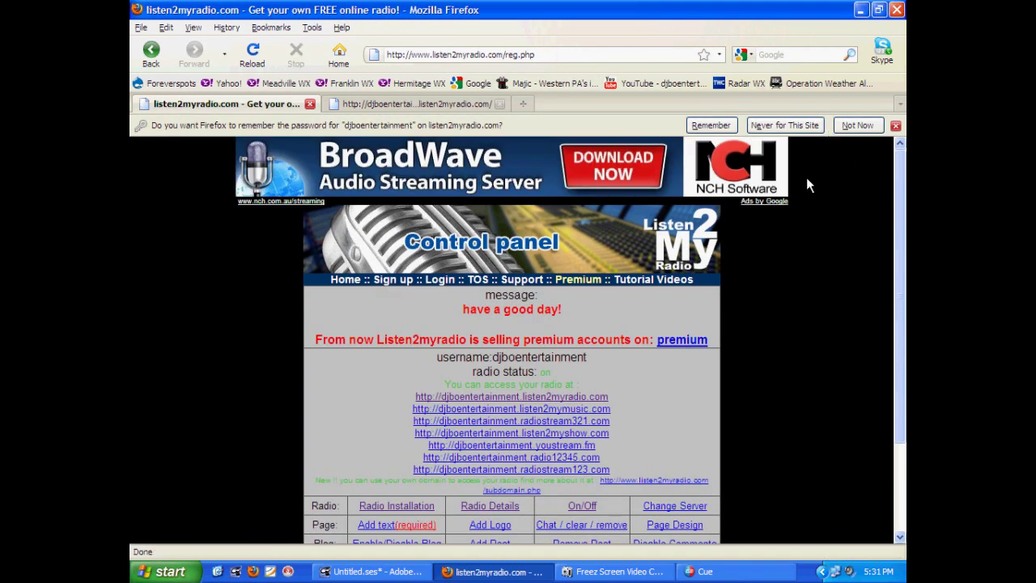
- Dismiss the password prompt, turn the station radio off, reload, and open Radio Details
left_click(857, 125)
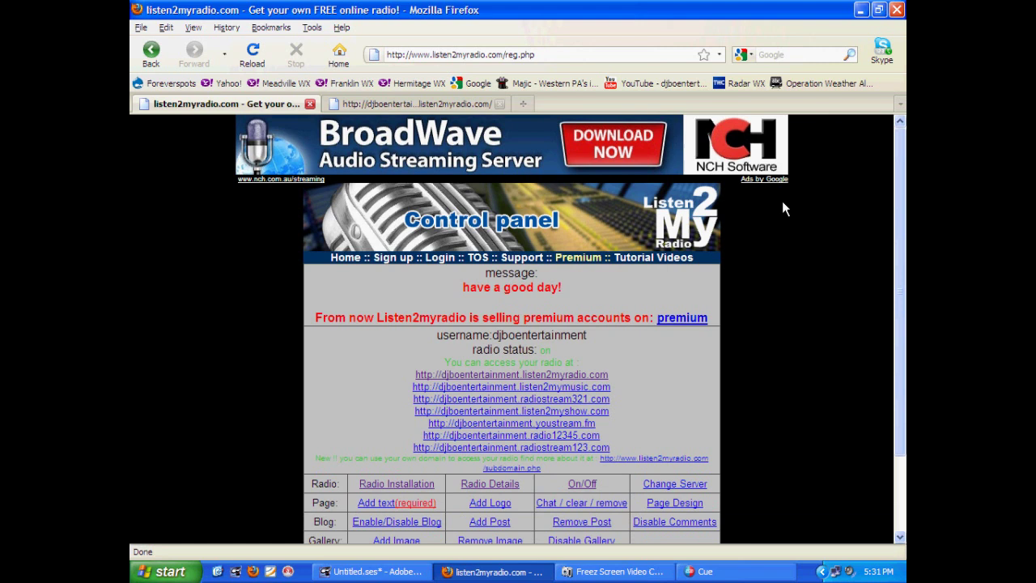
double_click(553, 349)
left_click(584, 483)
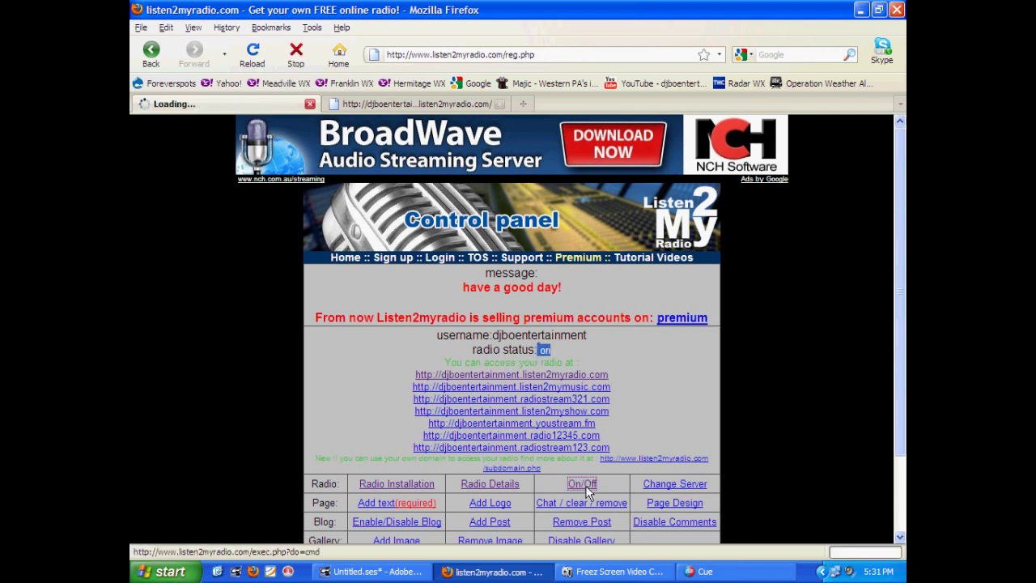
scroll(770, 356, "down", 5)
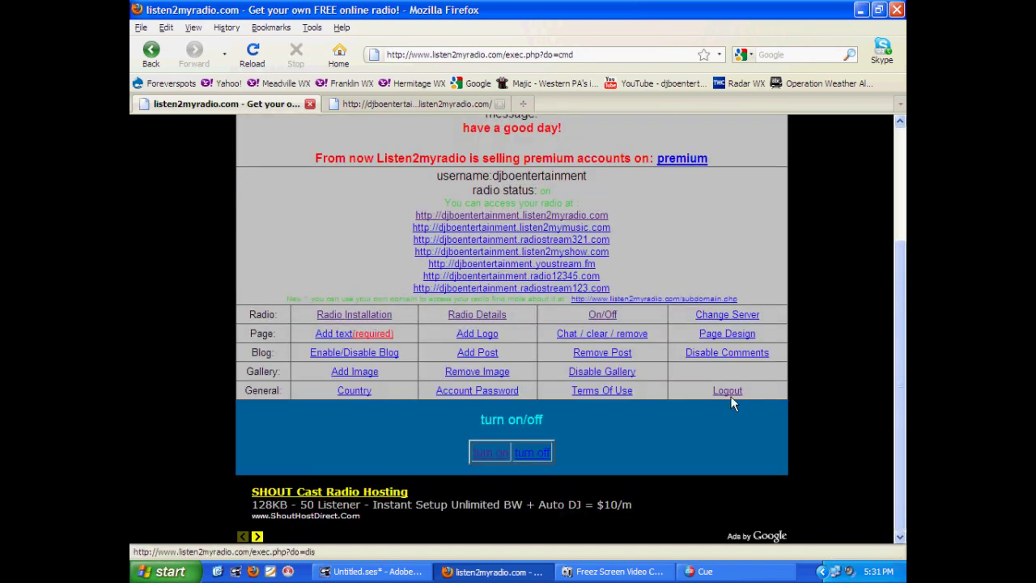
left_click(735, 400)
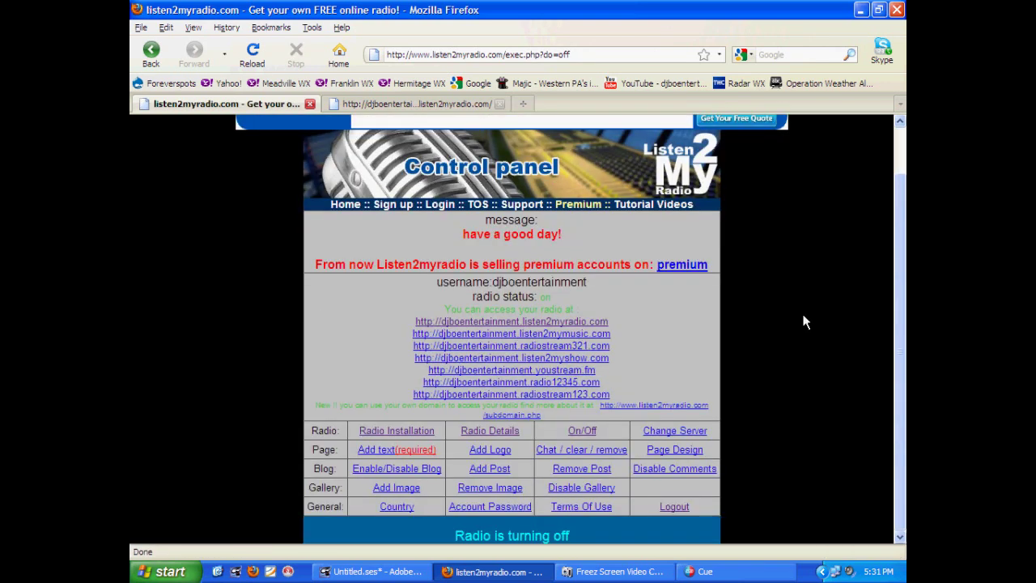
left_click(252, 54)
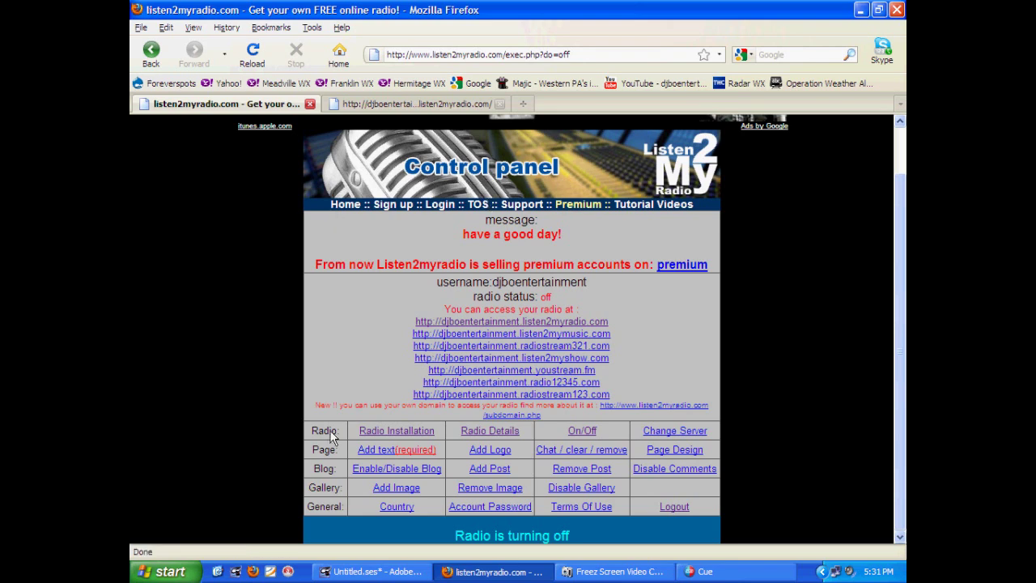
left_click(490, 433)
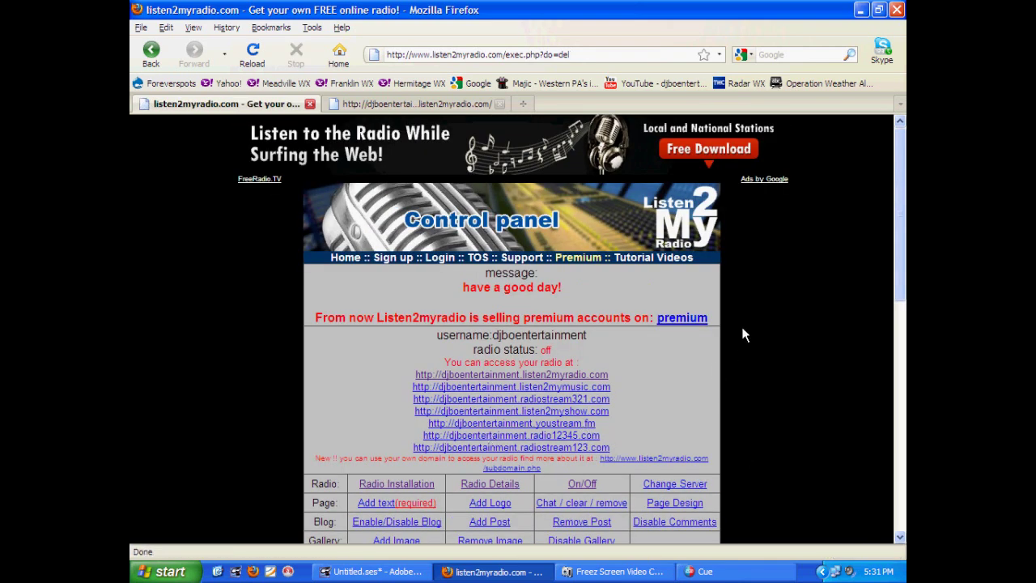
- From the On/Off page, switch the station radio back on
scroll(564, 296, "down", 10)
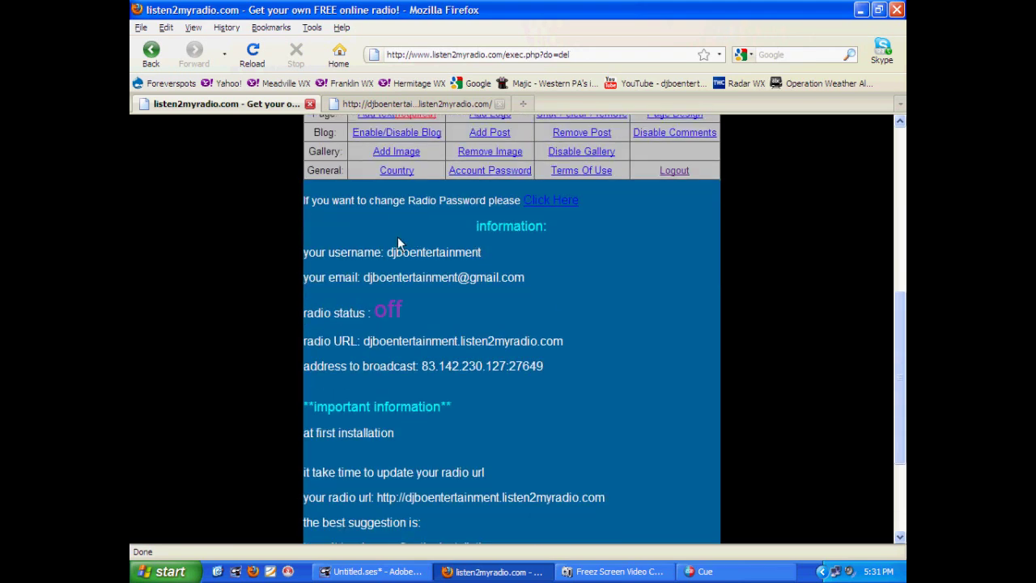
scroll(396, 387, "down", 4)
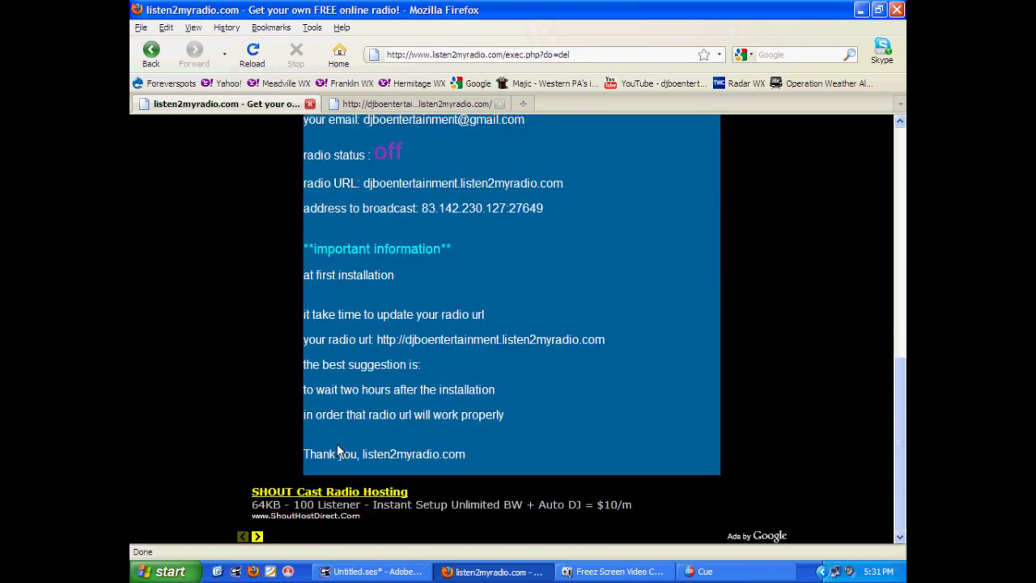
scroll(396, 389, "up", 5)
double_click(380, 370)
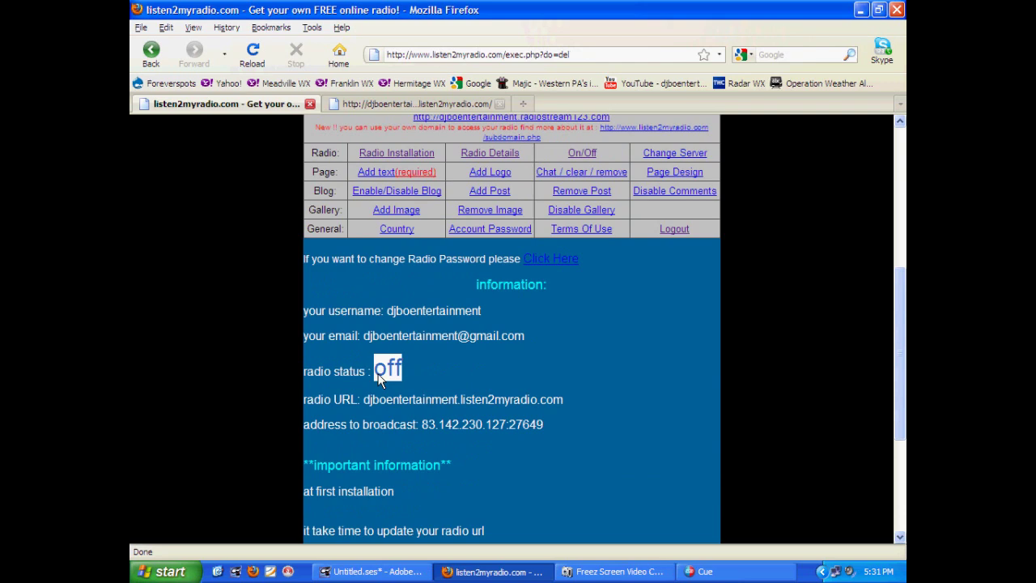
scroll(670, 390, "up", 2)
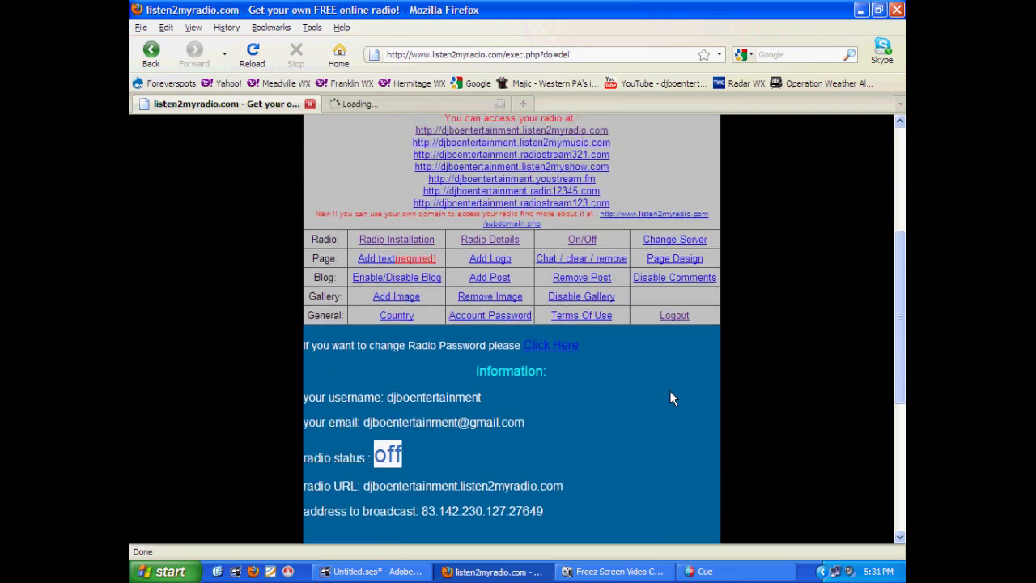
left_click(582, 239)
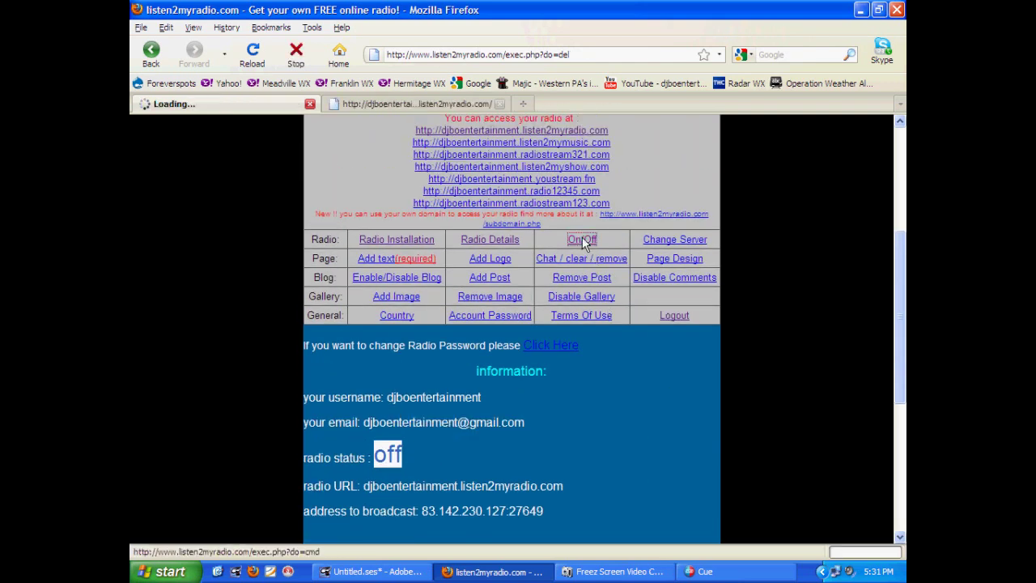
scroll(569, 336, "down", 4)
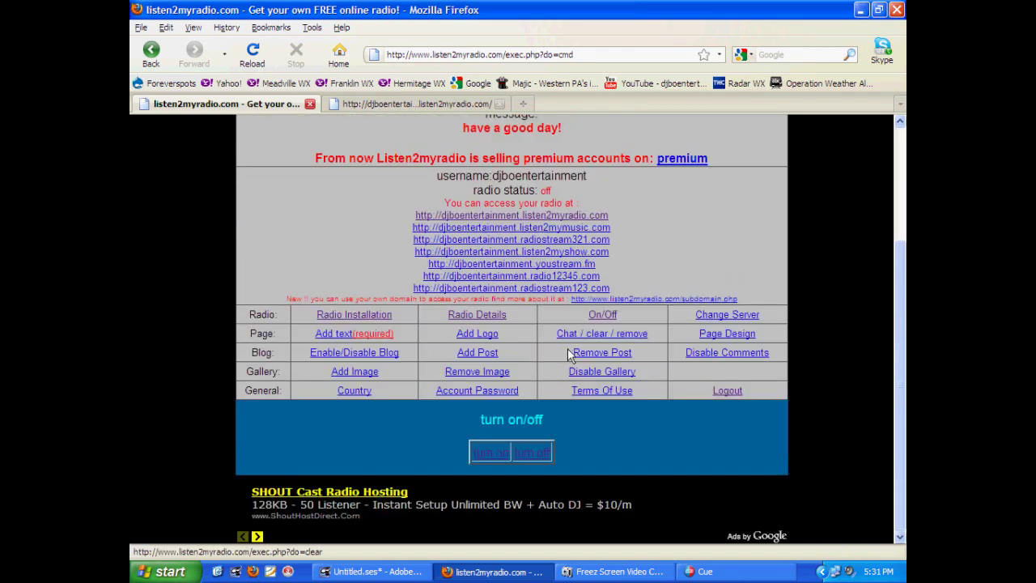
left_click(492, 453)
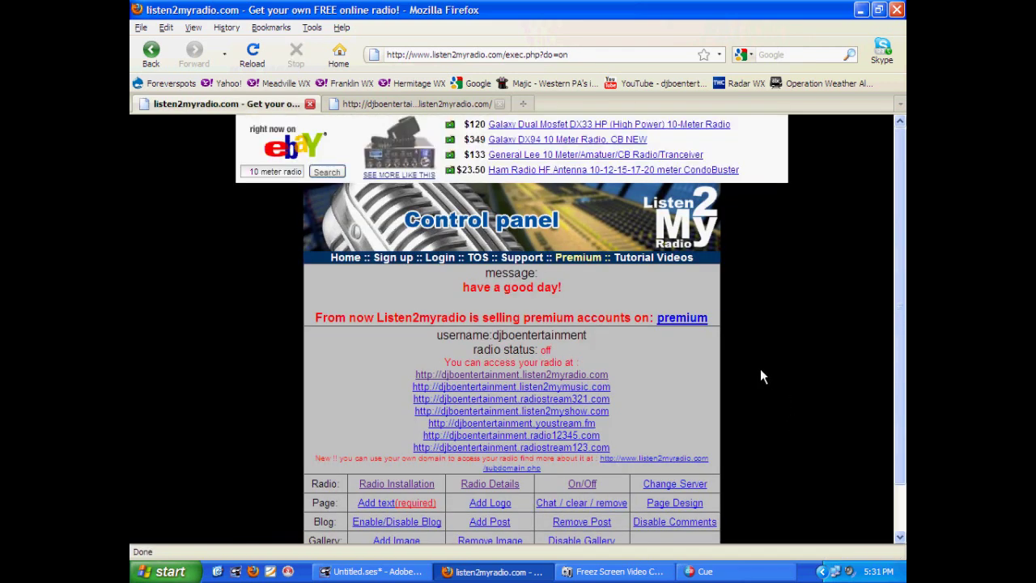
- Reload and turn the station on, confirming status on and address 83.142.230.127:27649
scroll(760, 377, "down", 2)
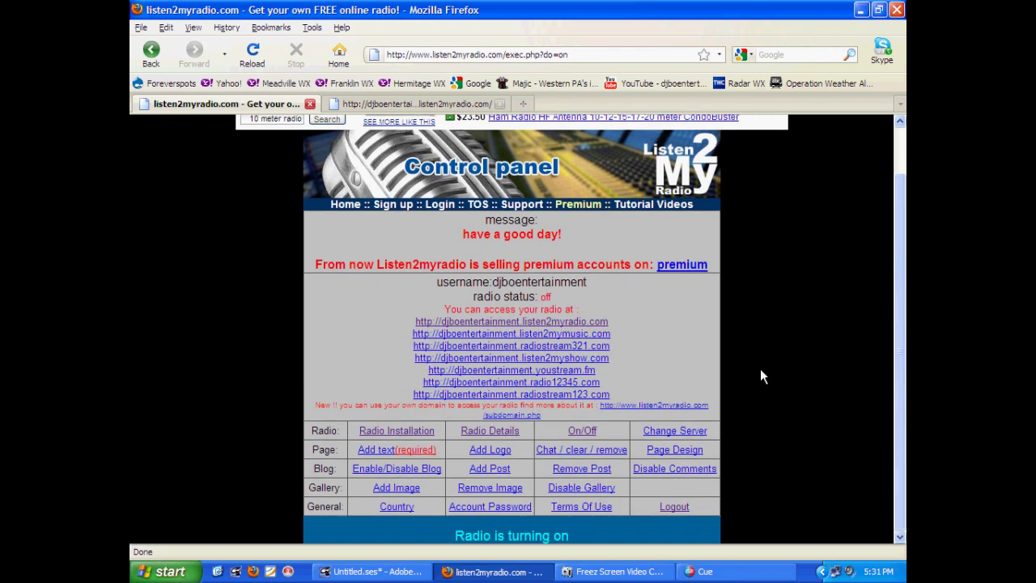
left_click_drag(452, 542, 591, 538)
left_click(773, 472)
left_click(252, 57)
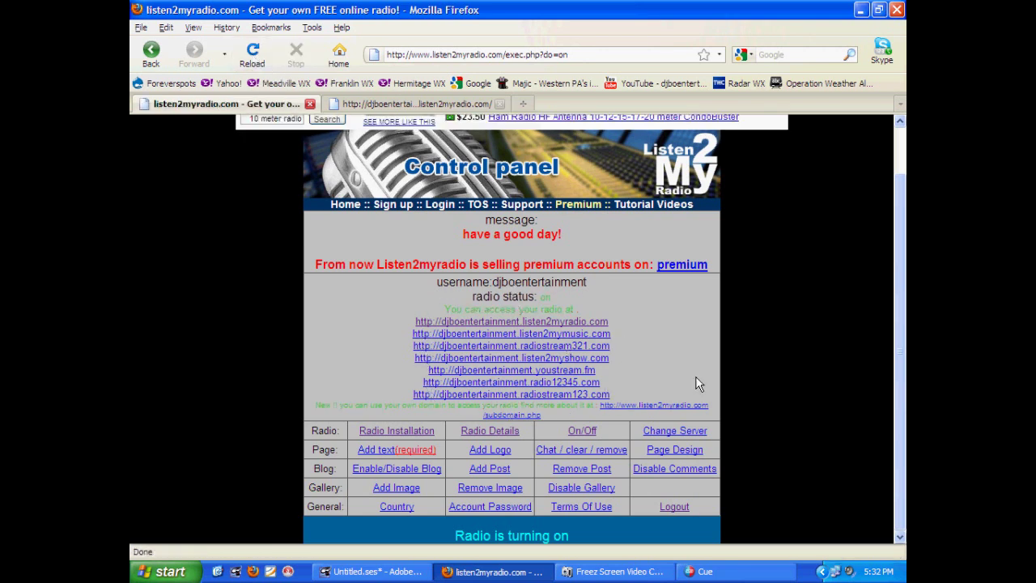
left_click(582, 431)
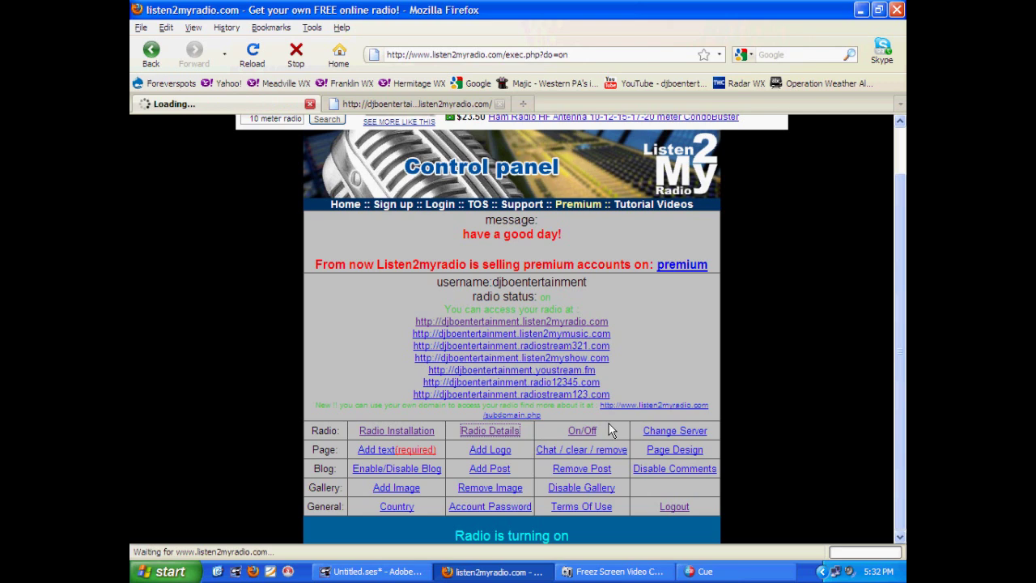
scroll(317, 359, "down", 8)
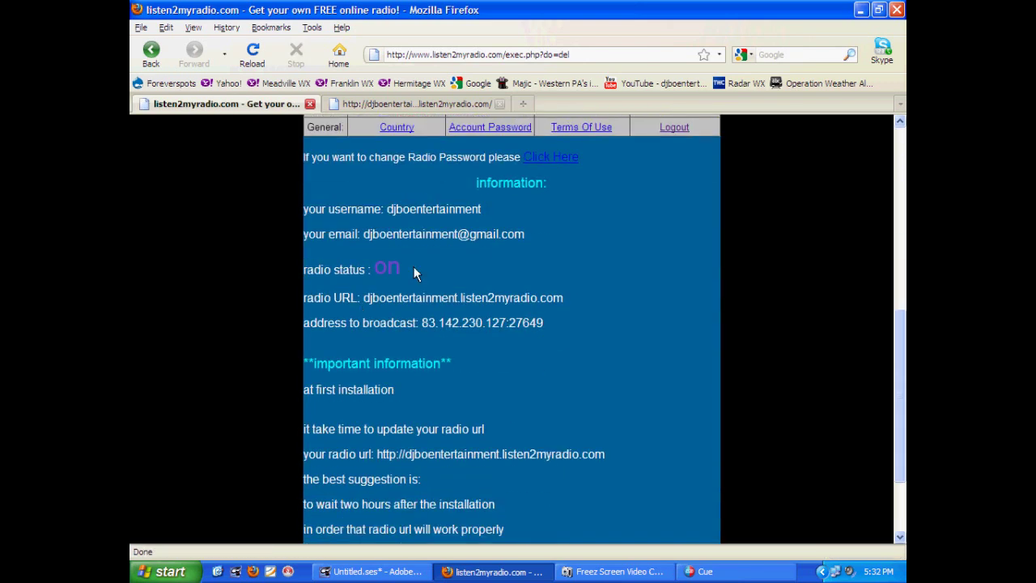
left_click(483, 278)
- Open Cue's Broadcast CONFIG dialog and clear the server, name, password, genre and port 32123
left_click(738, 576)
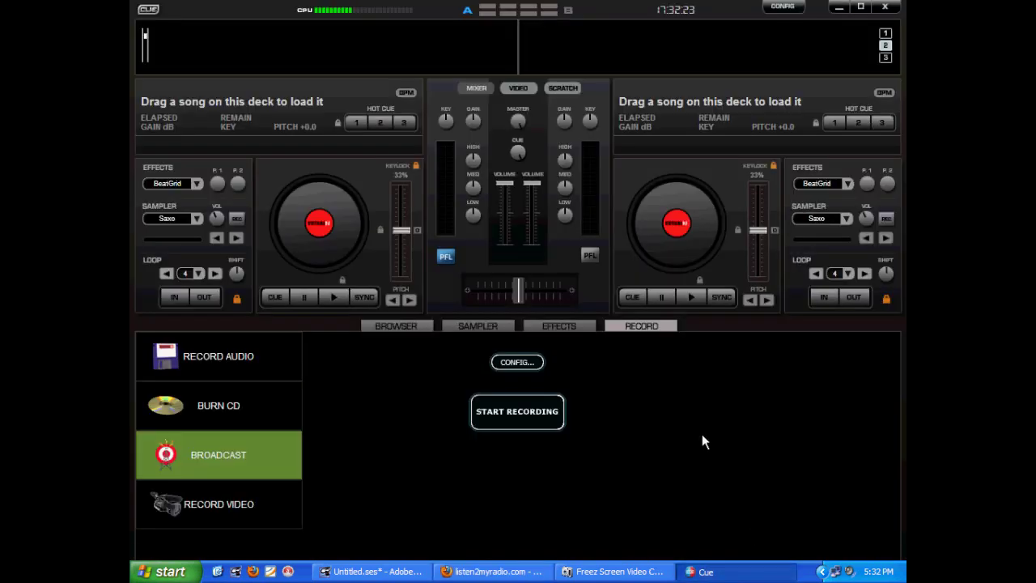
left_click(518, 363)
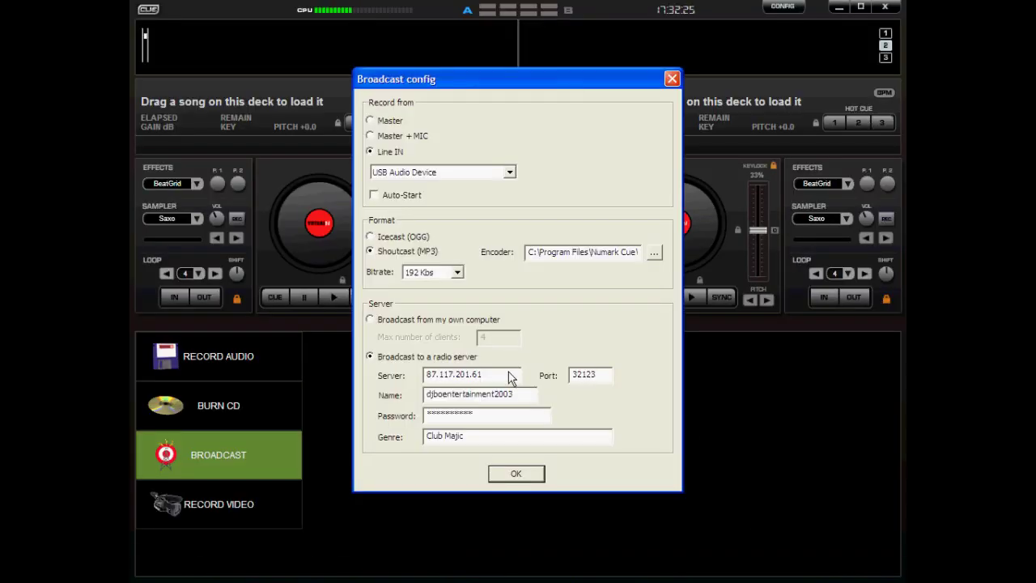
left_click_drag(508, 375, 400, 375)
key("Delete")
key("Tab")
key("Delete")
key("Tab")
key("Delete")
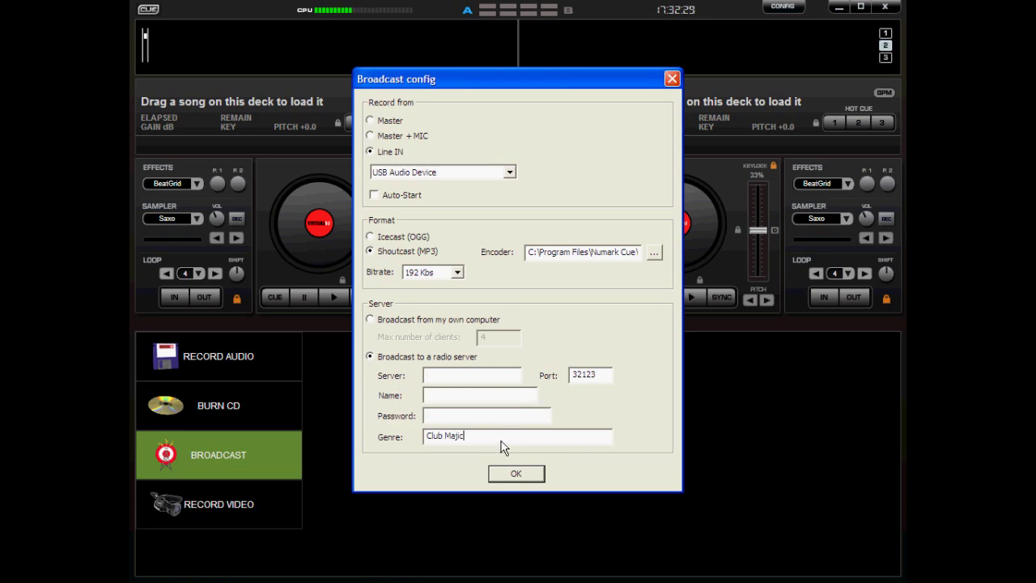
key("Tab")
key("Delete")
left_click_drag(606, 377, 569, 377)
key("BackSpace")
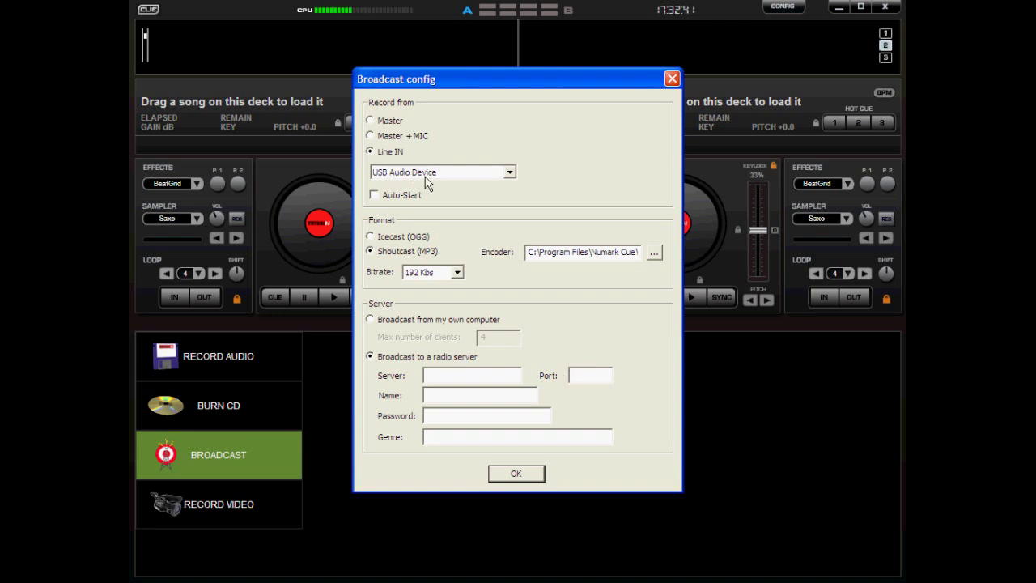
left_click(387, 123)
left_click(372, 136)
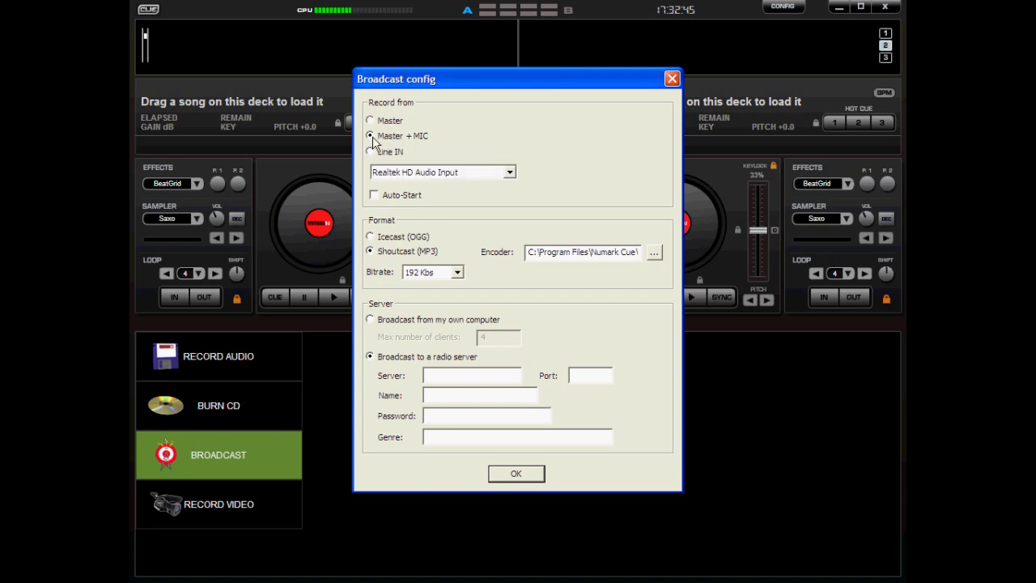
left_click(396, 156)
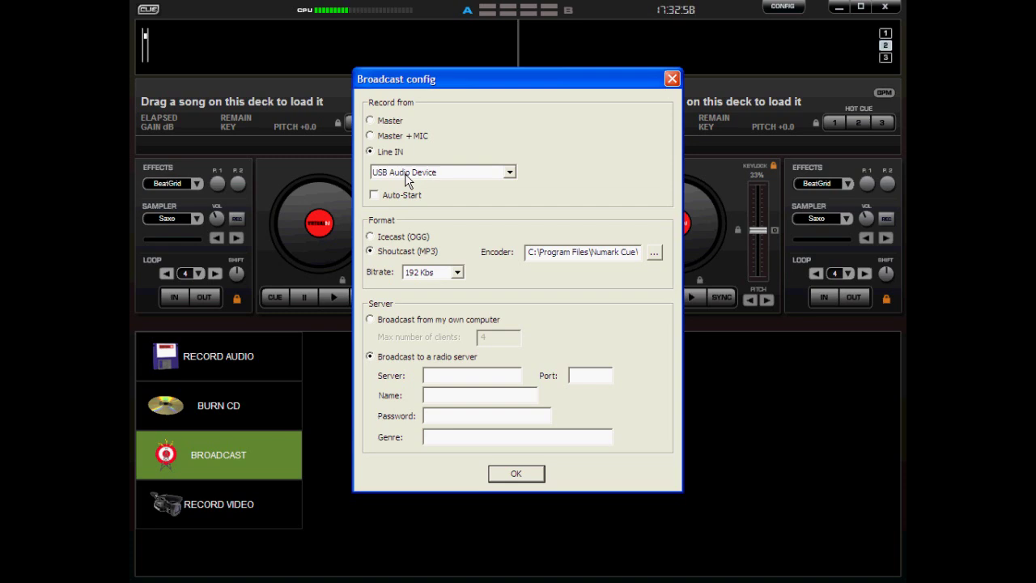
left_click(403, 138)
left_click(388, 121)
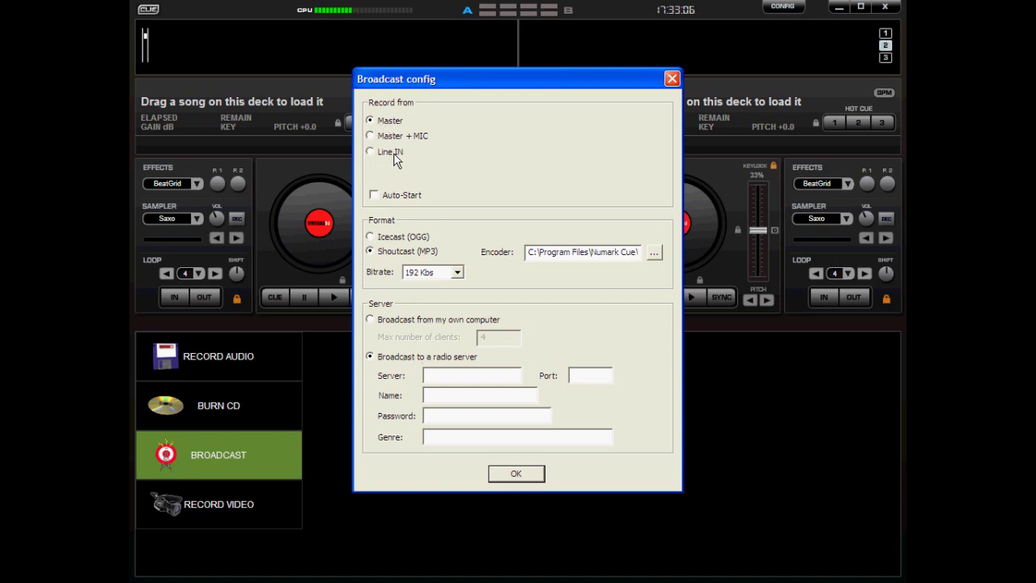
left_click(394, 154)
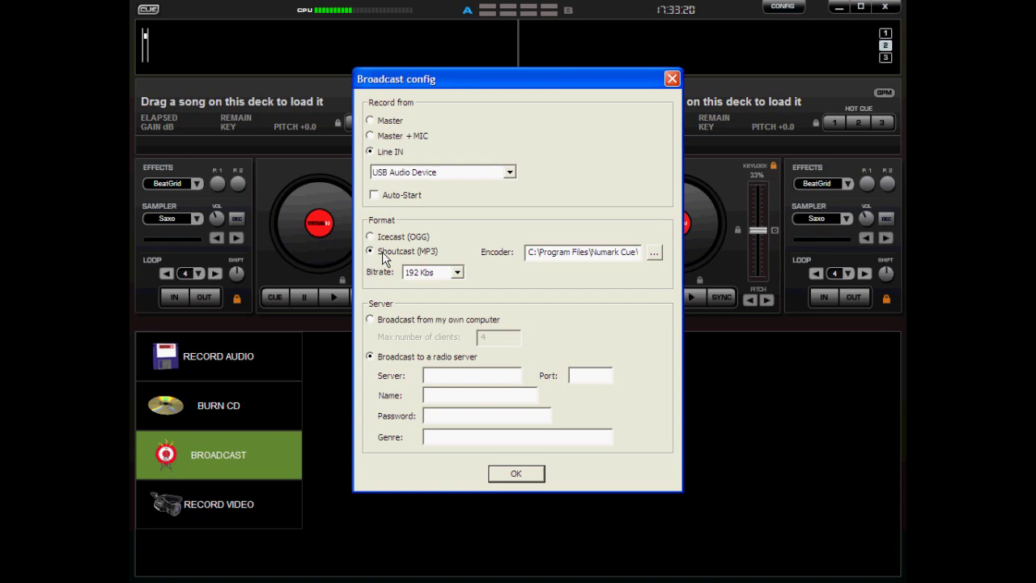
- Keep the Shoutcast bitrate at 192 Kbs, select the Server field, and return to Firefox
left_click(458, 271)
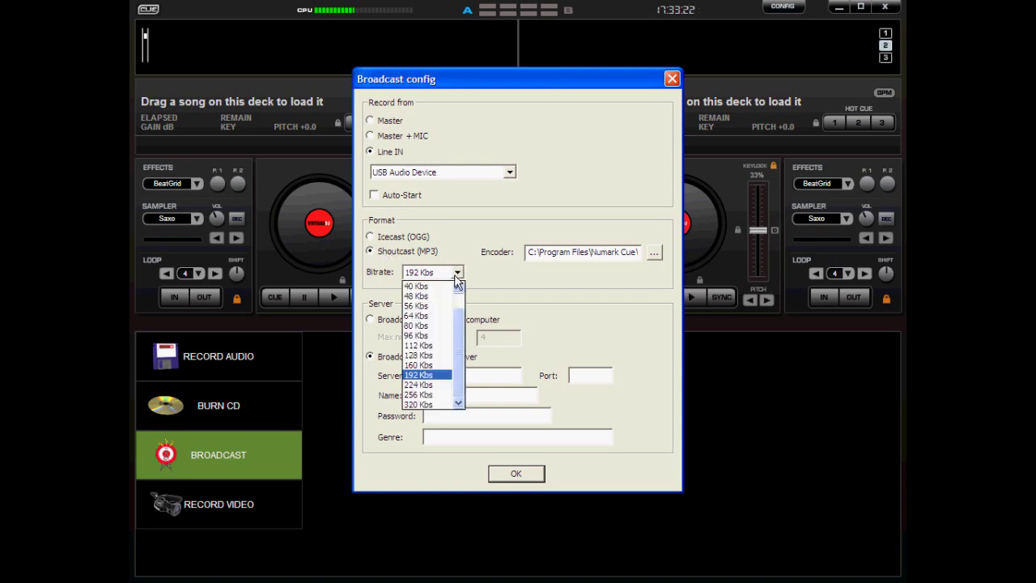
left_click(435, 376)
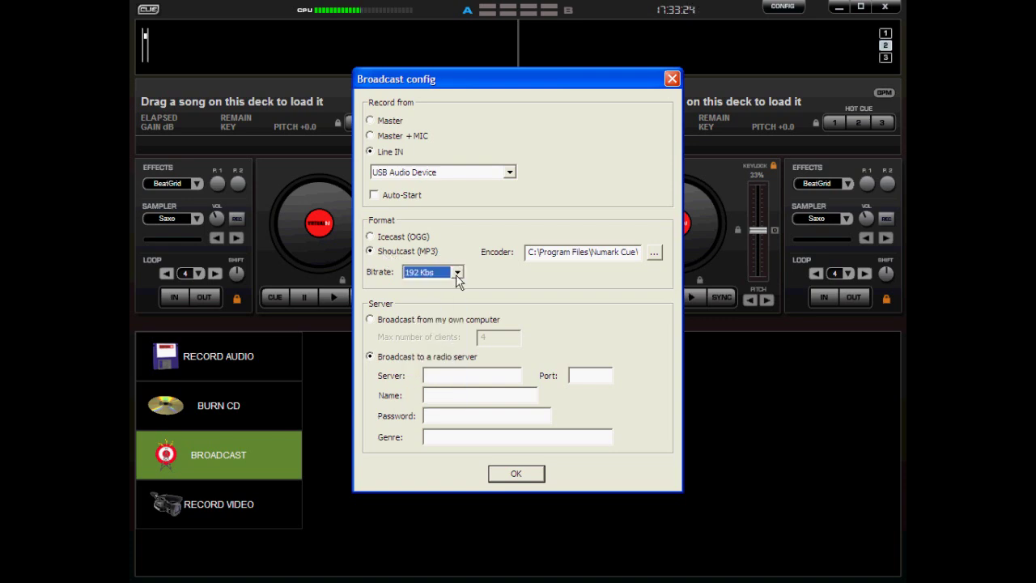
left_click(456, 273)
scroll(459, 332, "up", 2)
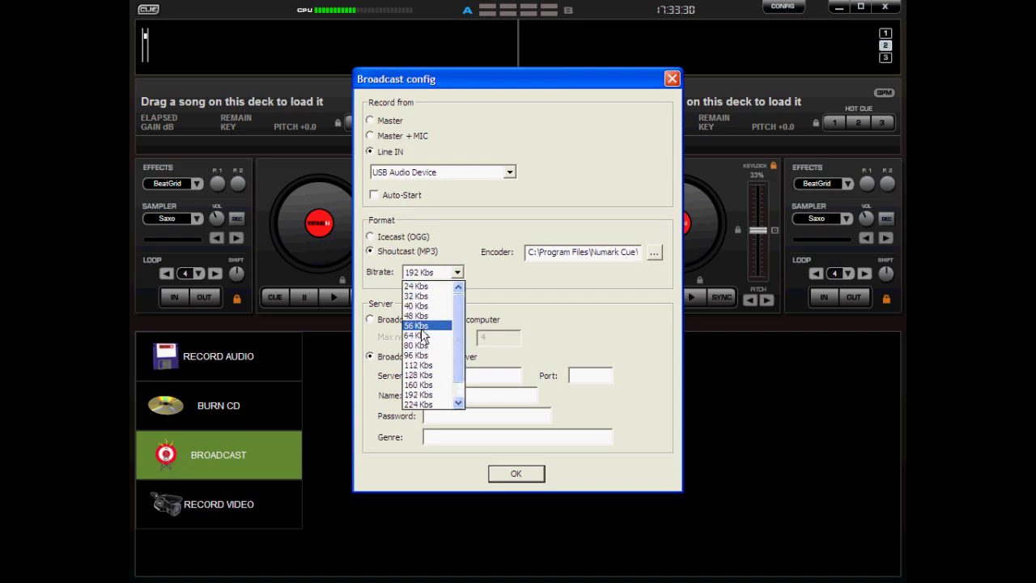
left_click(418, 394)
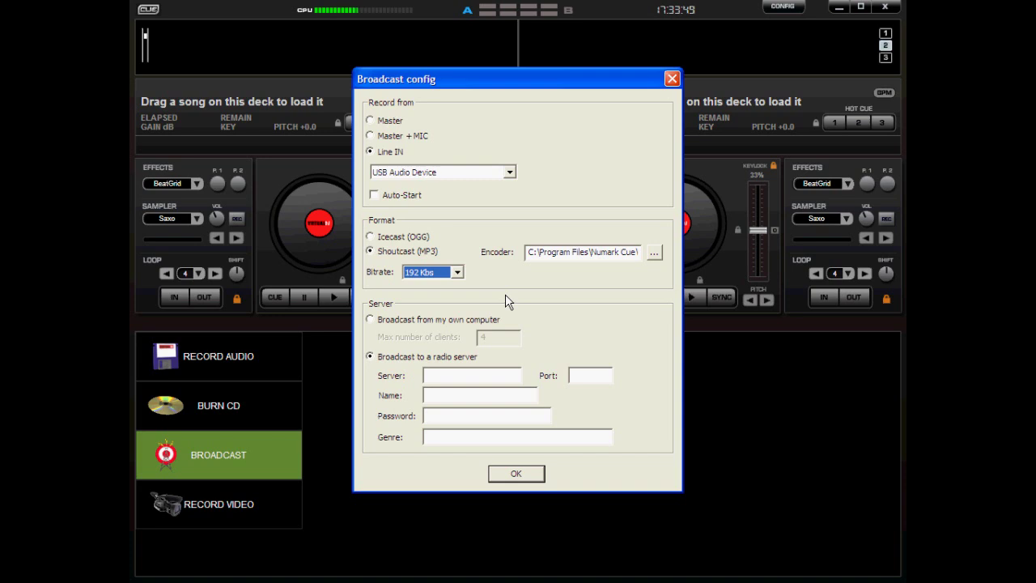
left_click(444, 381)
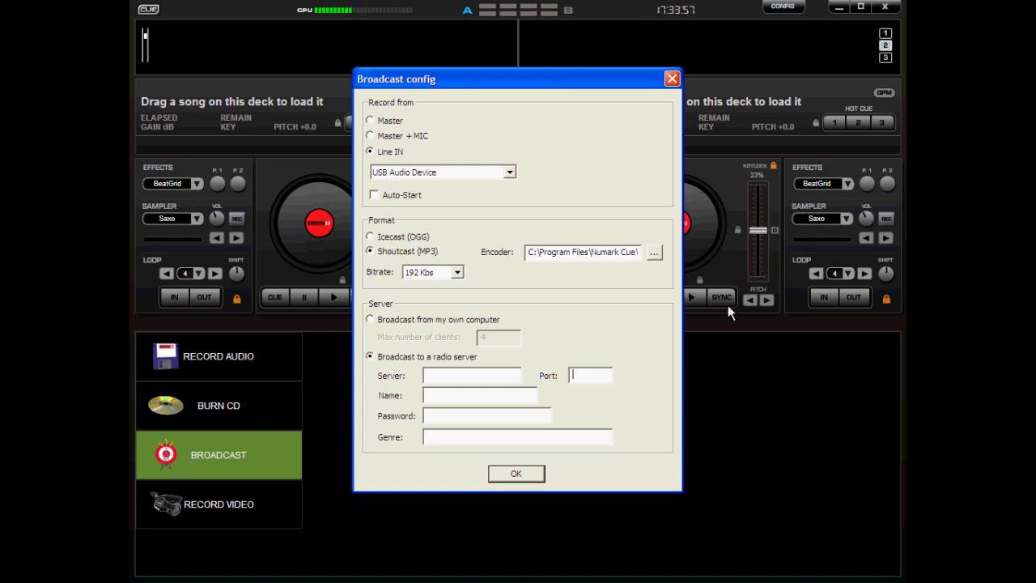
key("alt+Tab")
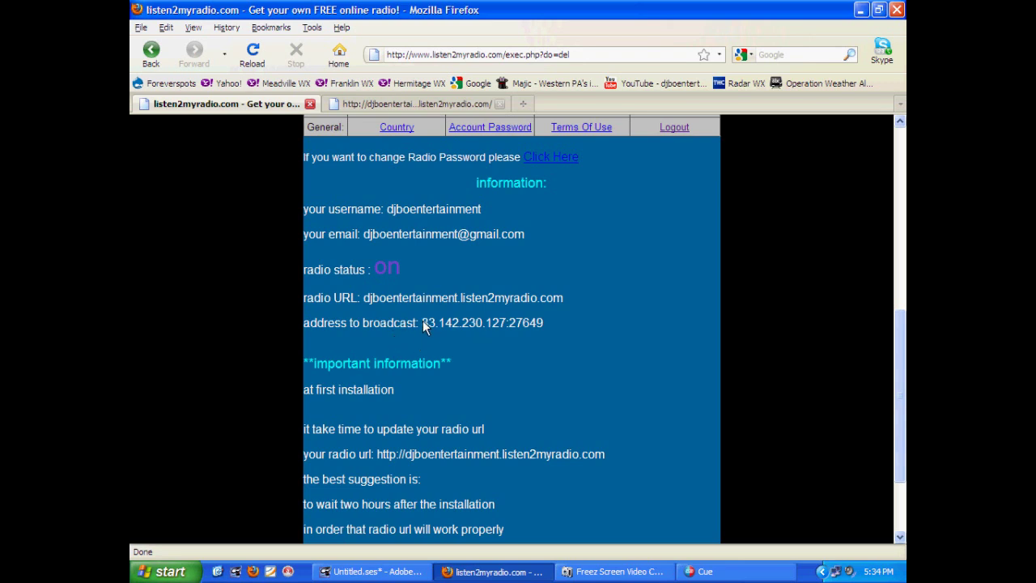
- Copy the broadcast IP 83.142.230.127 and paste it into Cue's Server field
left_click_drag(422, 322, 505, 324)
right_click(459, 324)
left_click(489, 326)
left_click(432, 103)
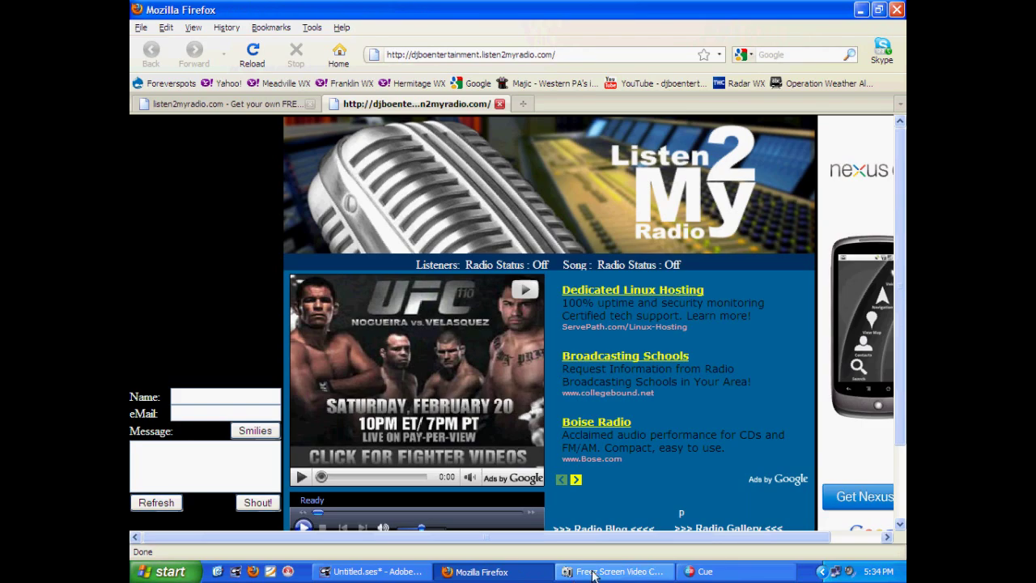
left_click(701, 572)
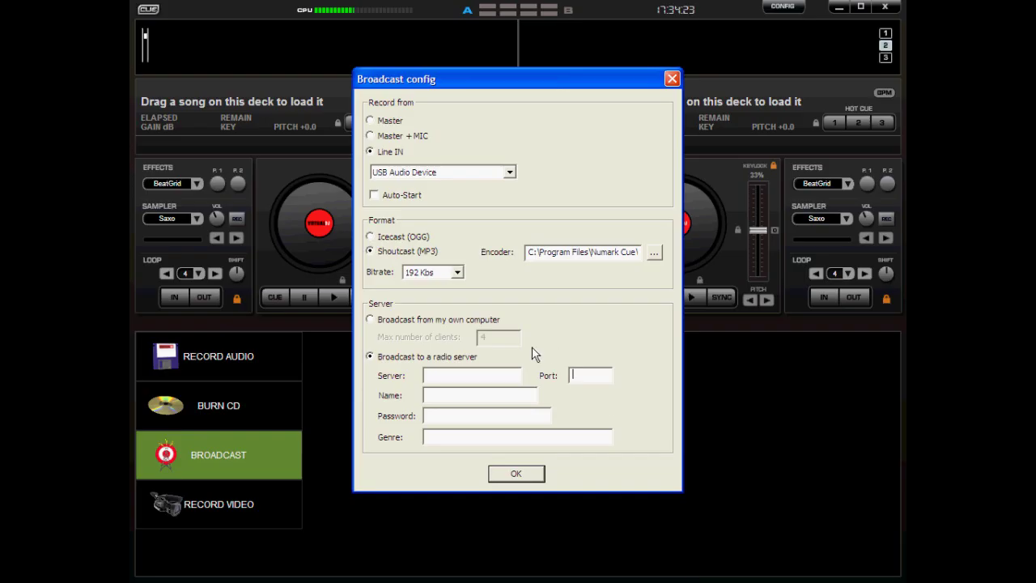
right_click(455, 377)
left_click(484, 428)
left_click(588, 379)
- Copy the port number 27649 from the account page, ready for Cue's Port field
key("alt+Tab")
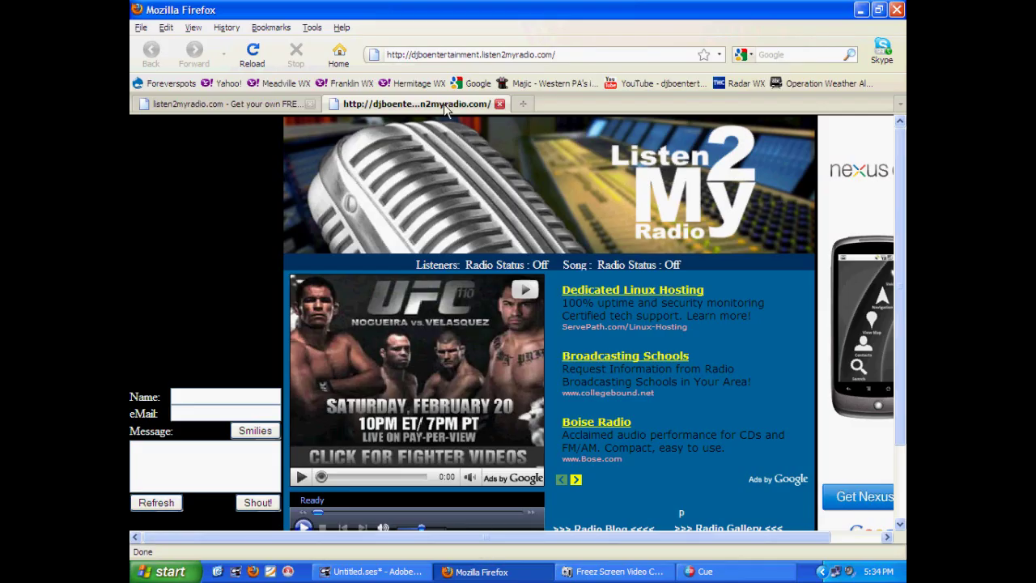
left_click(259, 105)
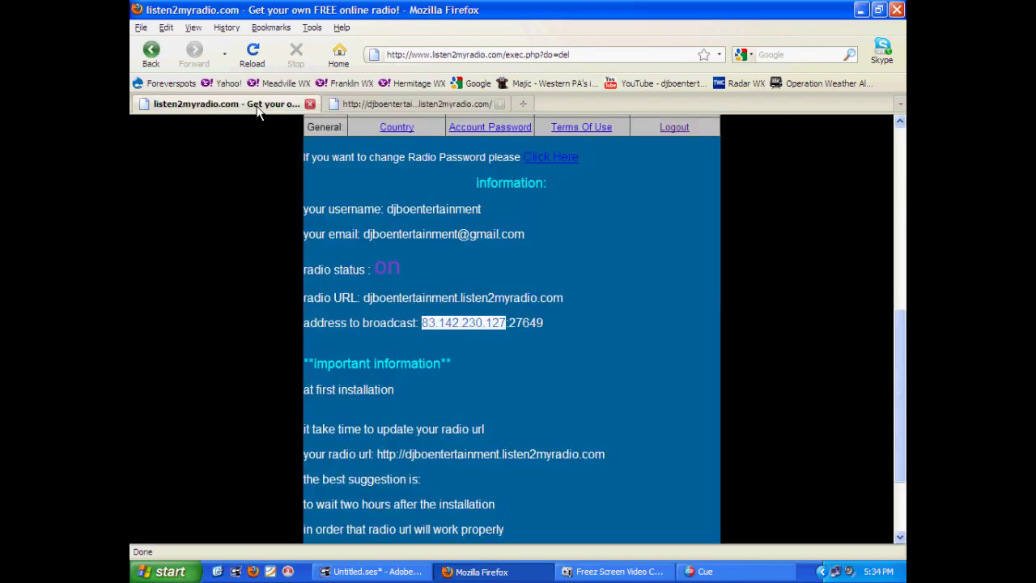
double_click(537, 320)
right_click(525, 329)
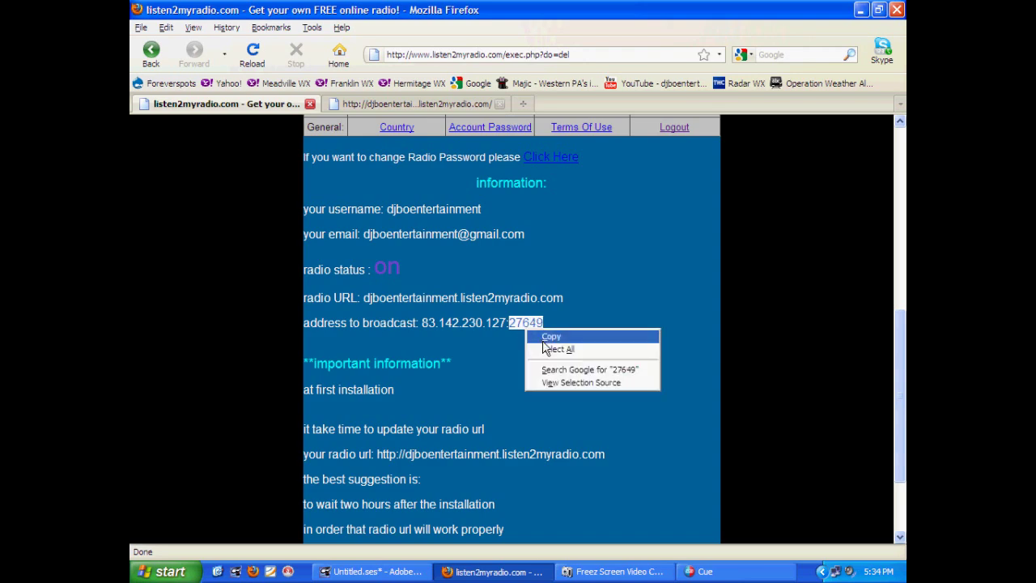
left_click(551, 336)
left_click(728, 571)
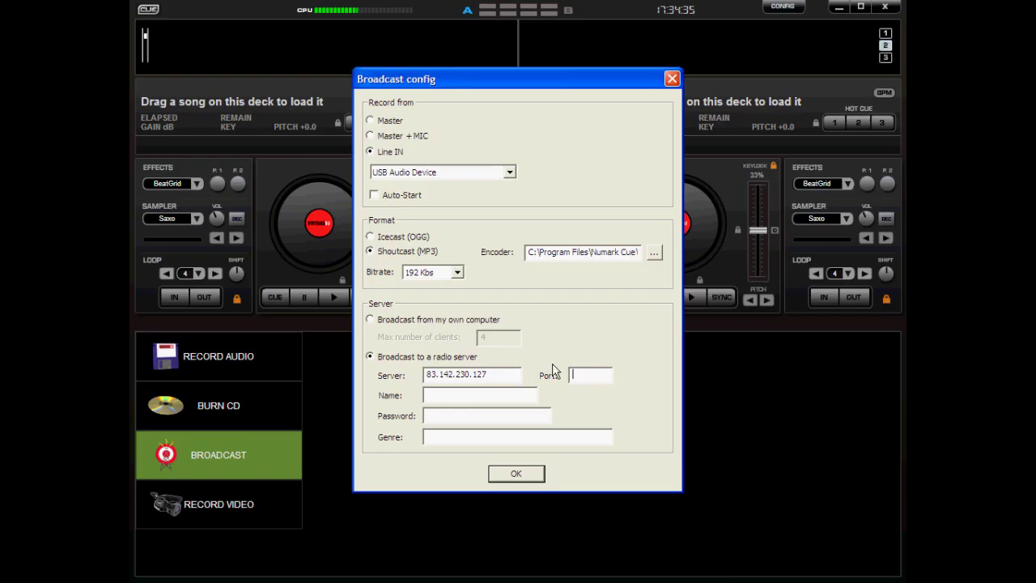
left_click(582, 377)
right_click(583, 376)
- Enter port 27649, the station name and password, genre 'Club Majic', and save the settings
left_click(605, 424)
type("djboentertainment")
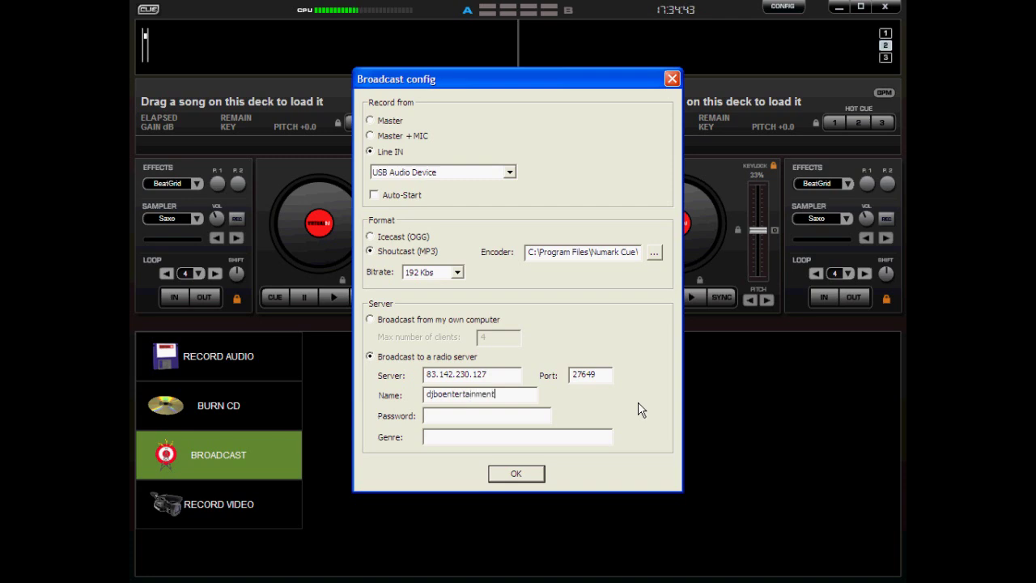
type("**********")
left_click(498, 439)
type("Club Majic")
left_click(531, 473)
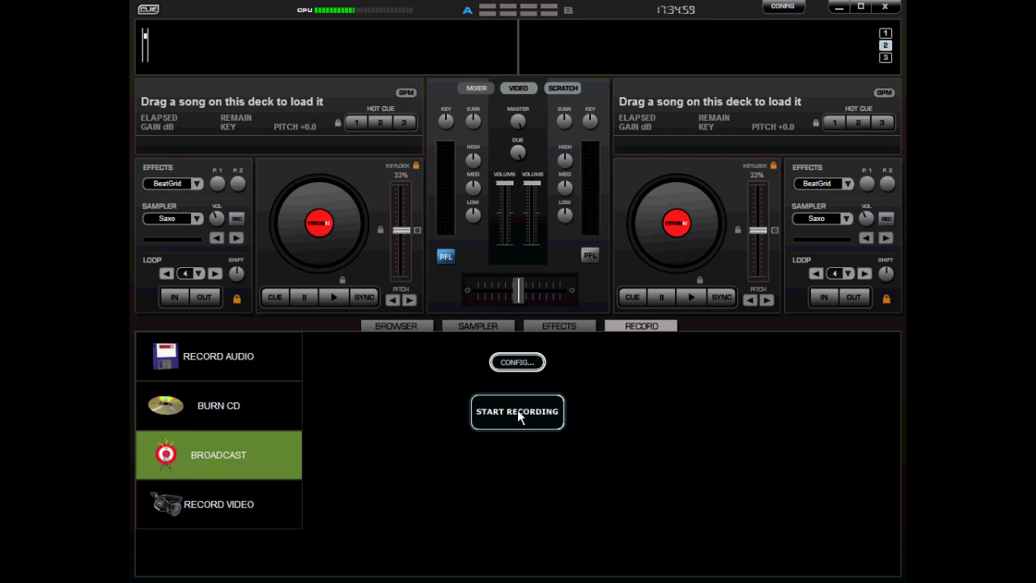
key("alt+Tab")
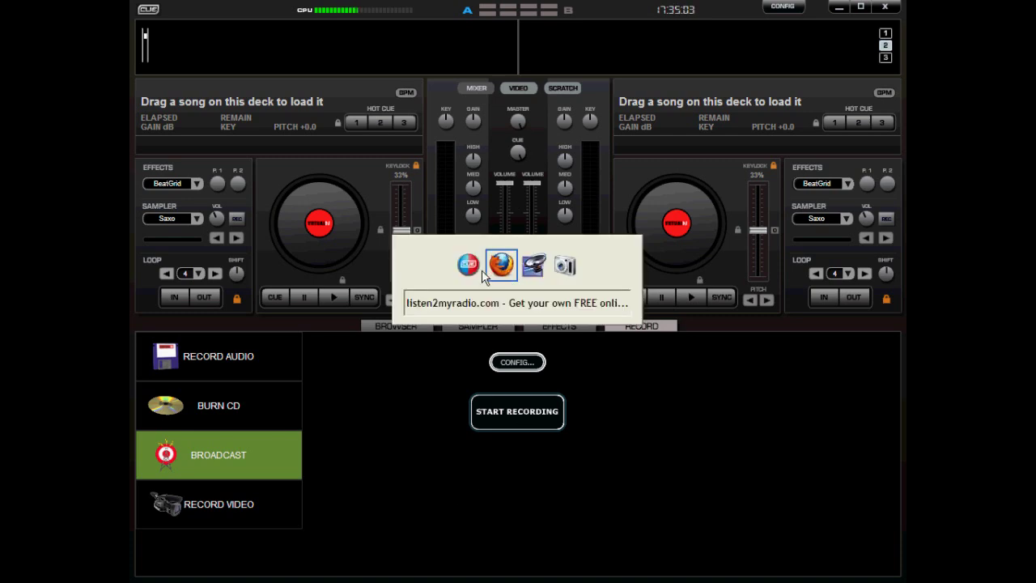
key("Tab")
key("Tab")
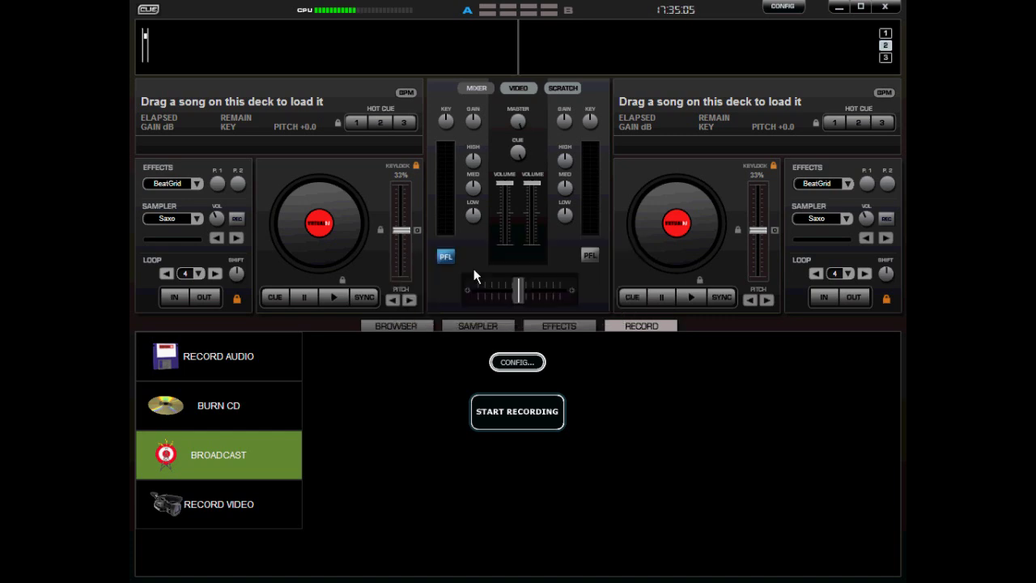
key("alt+Tab")
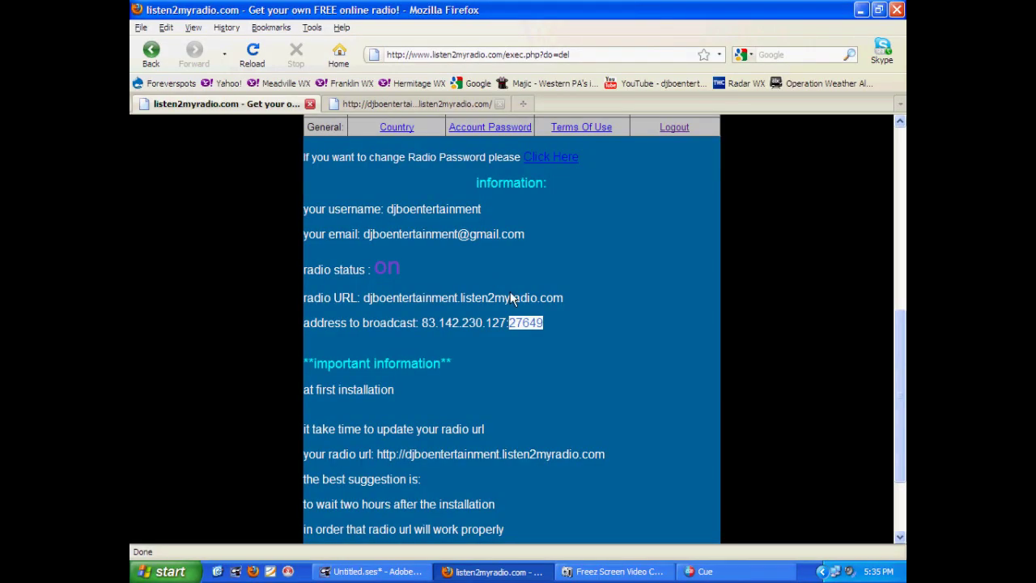
double_click(369, 270)
left_click(462, 283)
left_click(707, 572)
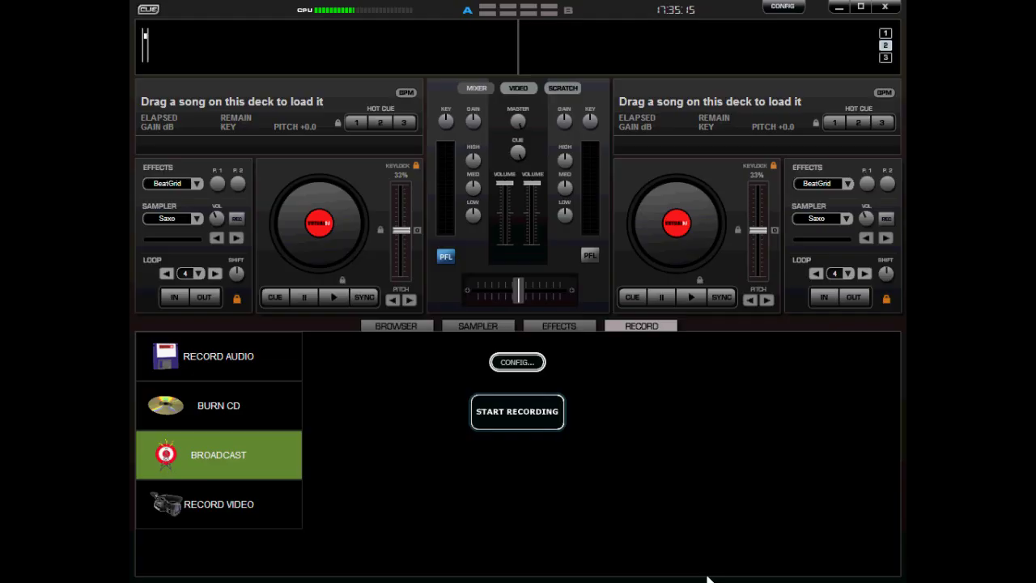
- Start broadcasting, then load Kesha's Tik Tok onto the left deck and play it
left_click(523, 418)
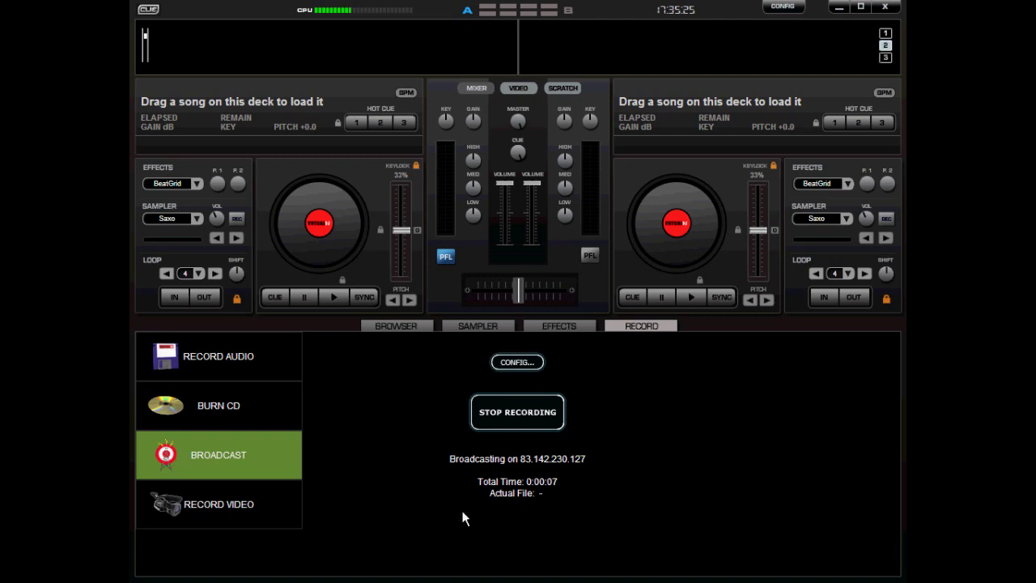
left_click(405, 325)
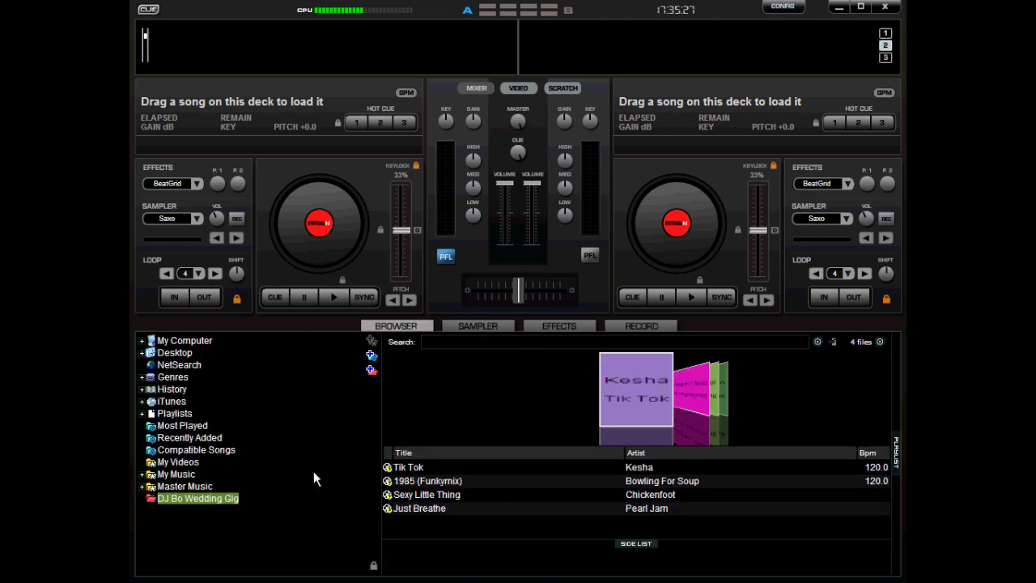
left_click_drag(408, 467, 339, 196)
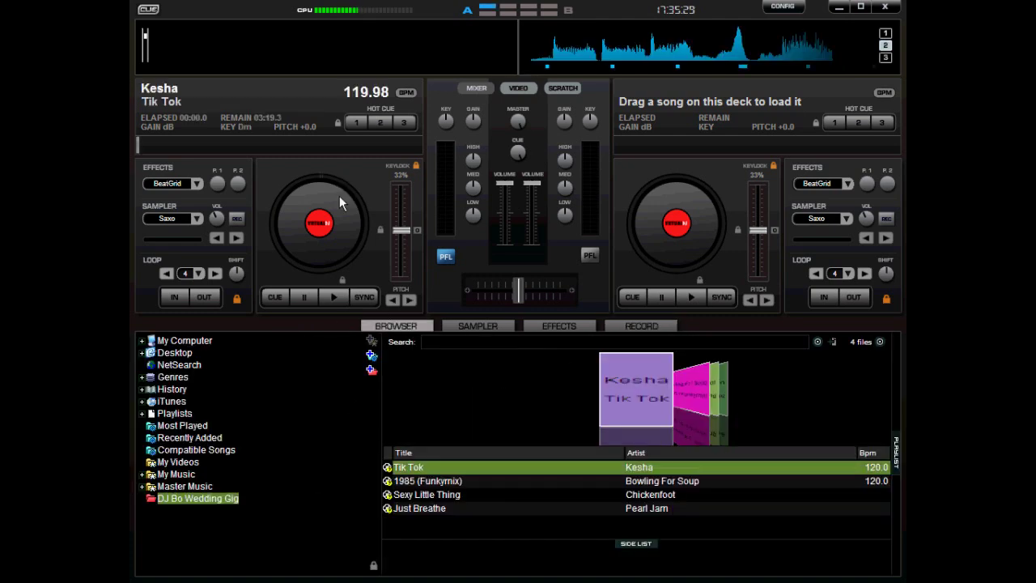
left_click(334, 297)
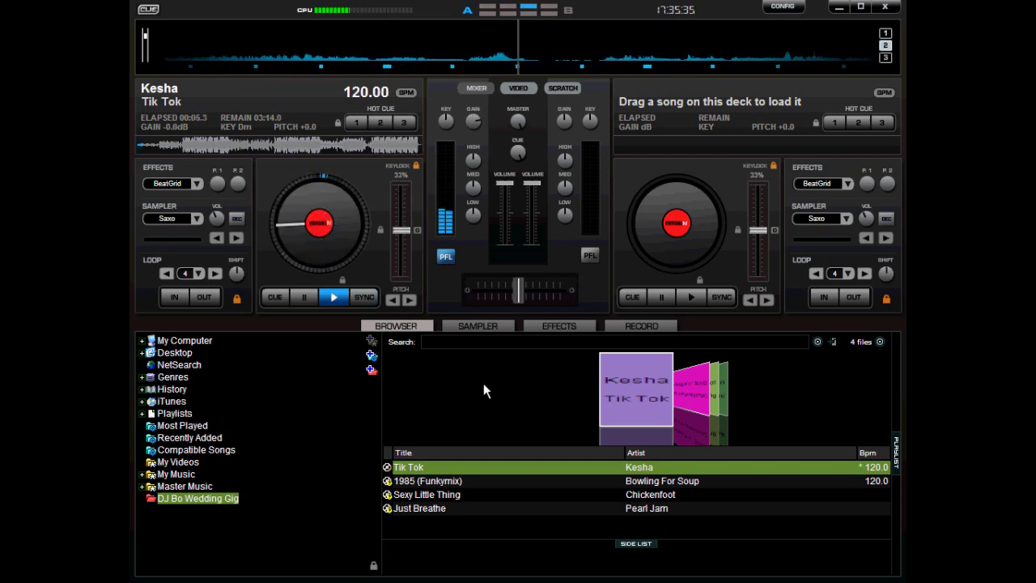
- Select the station's full radio URL on the listen2myradio.com account page
left_click(840, 10)
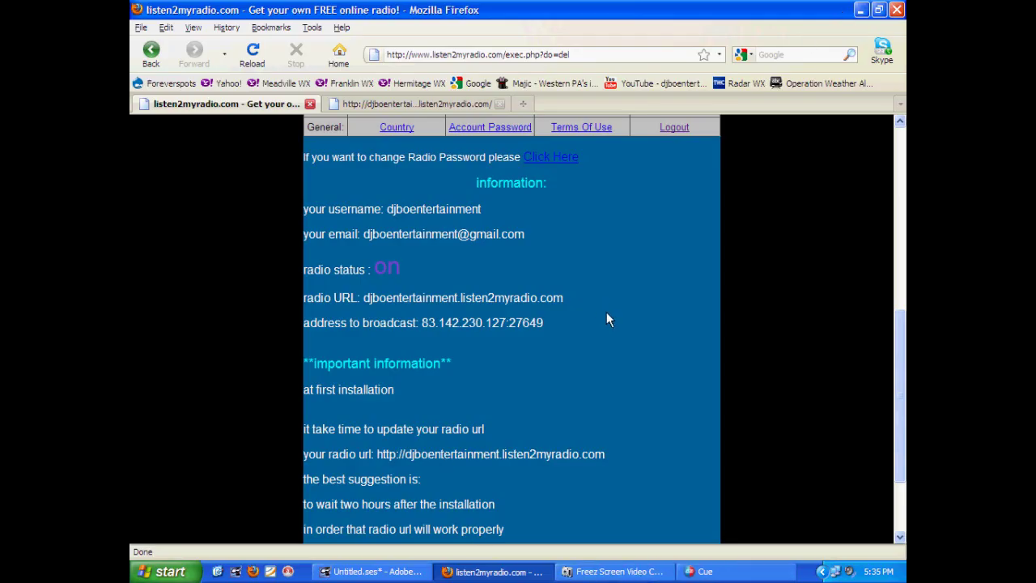
scroll(557, 356, "down", 2)
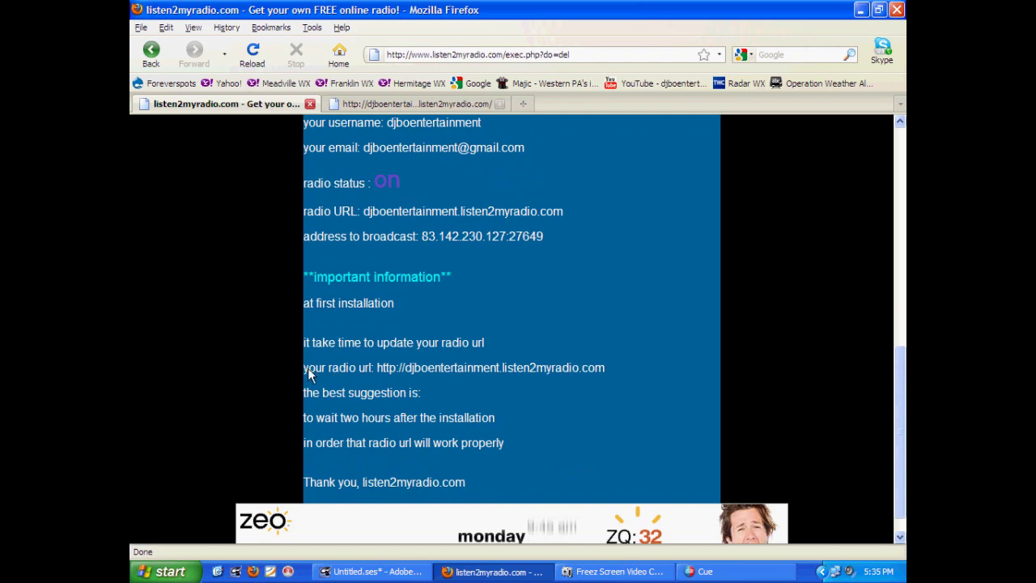
left_click_drag(303, 367, 614, 365)
left_click(403, 366)
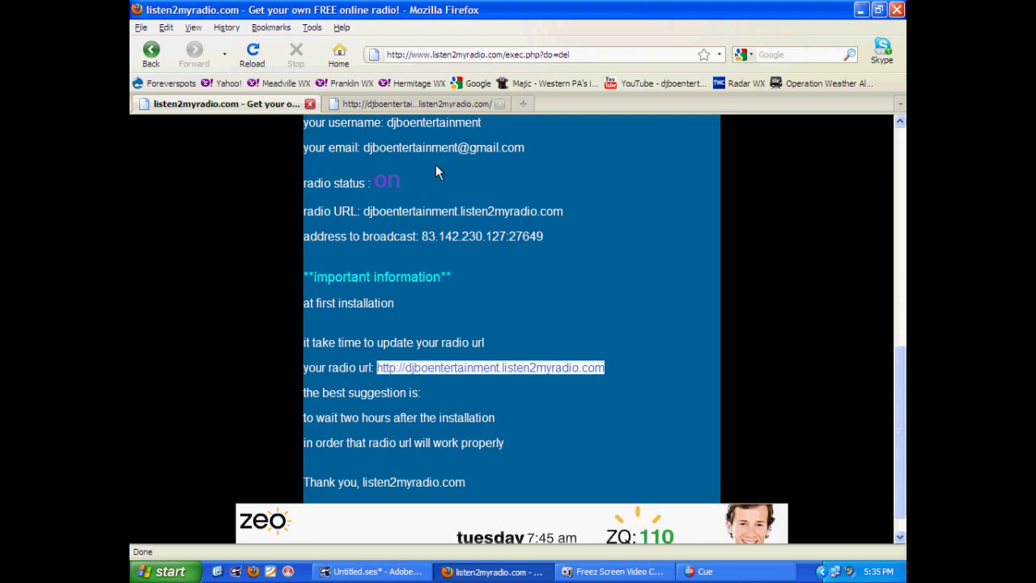
- Reload the station page to confirm it lists Kesha - Tik Tok, then return to Cue
left_click(404, 102)
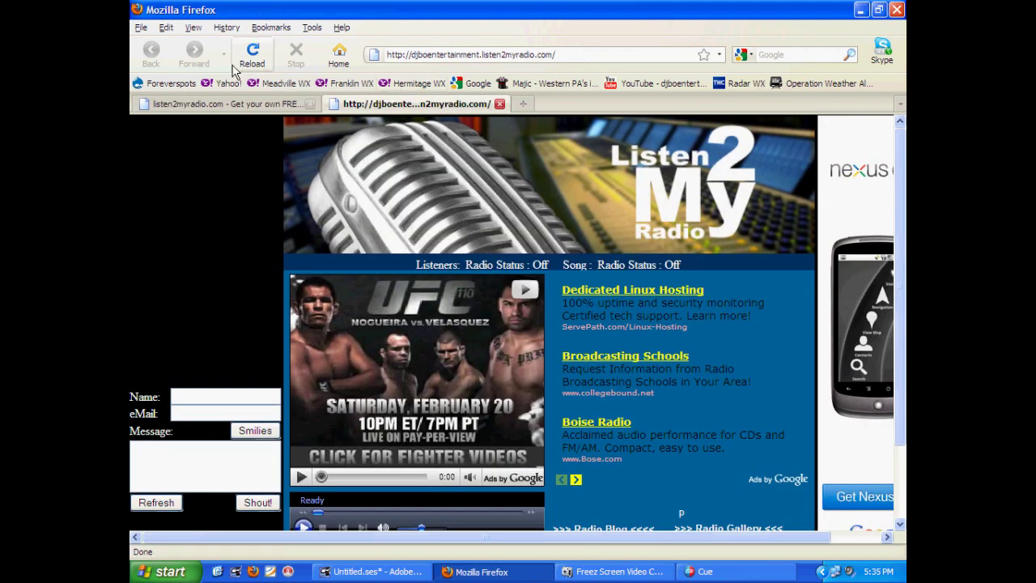
left_click(269, 62)
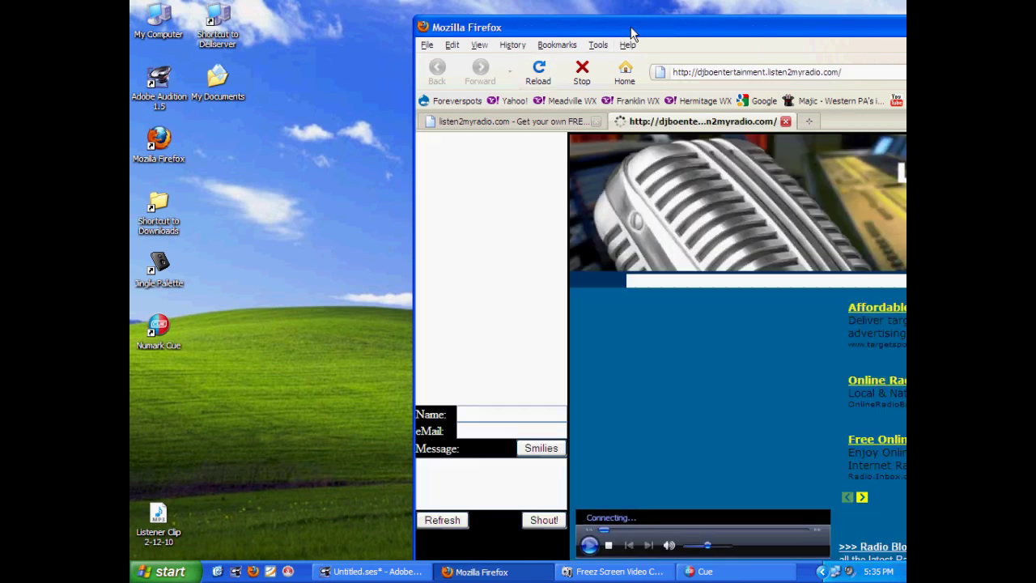
double_click(632, 31)
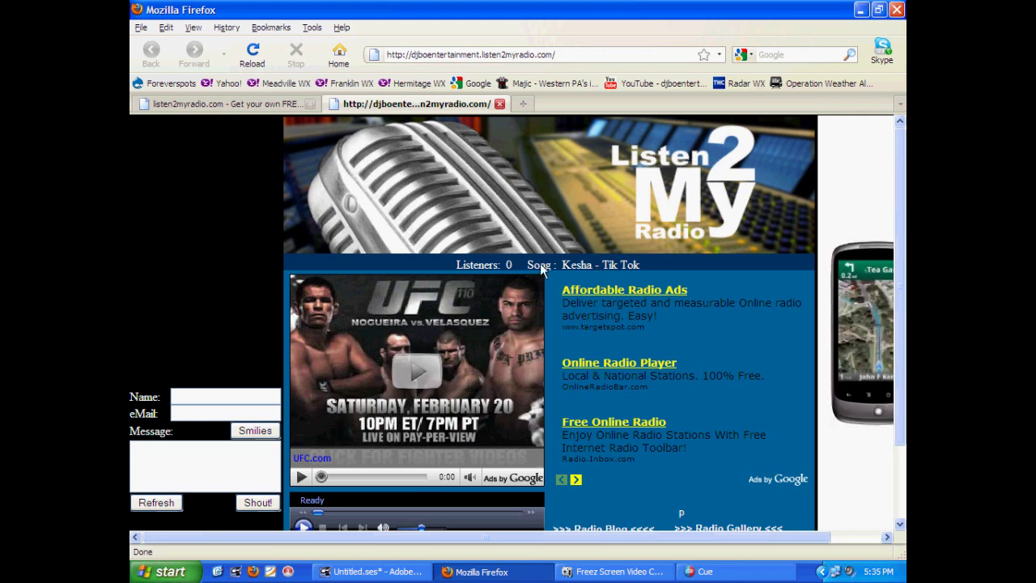
left_click_drag(457, 264, 511, 267)
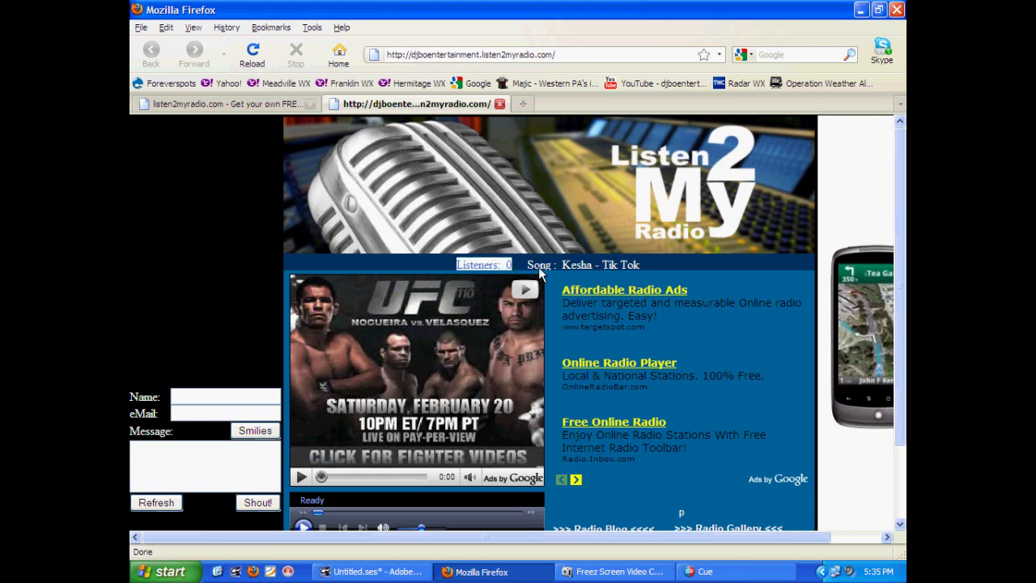
left_click(541, 272)
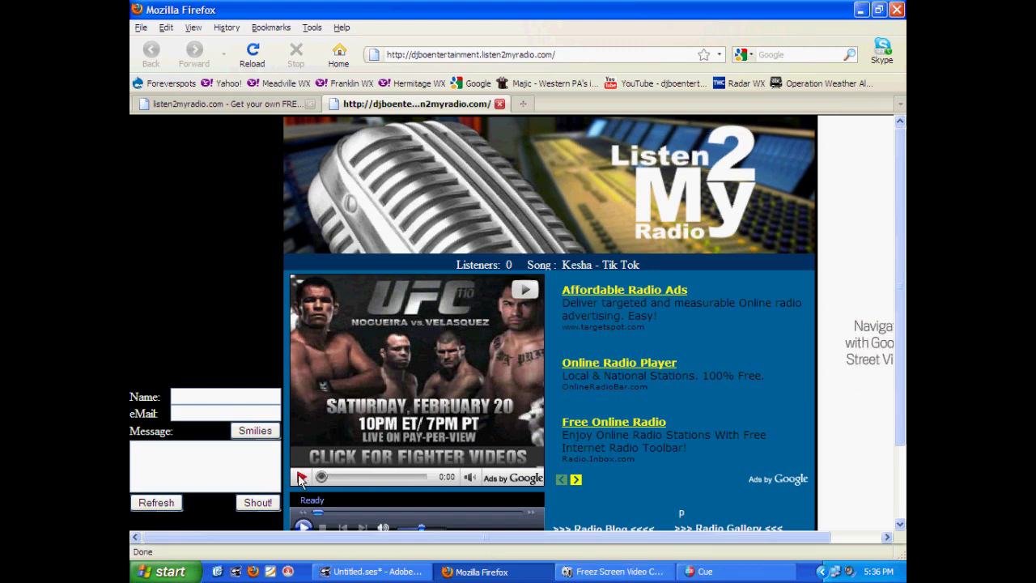
left_click(702, 572)
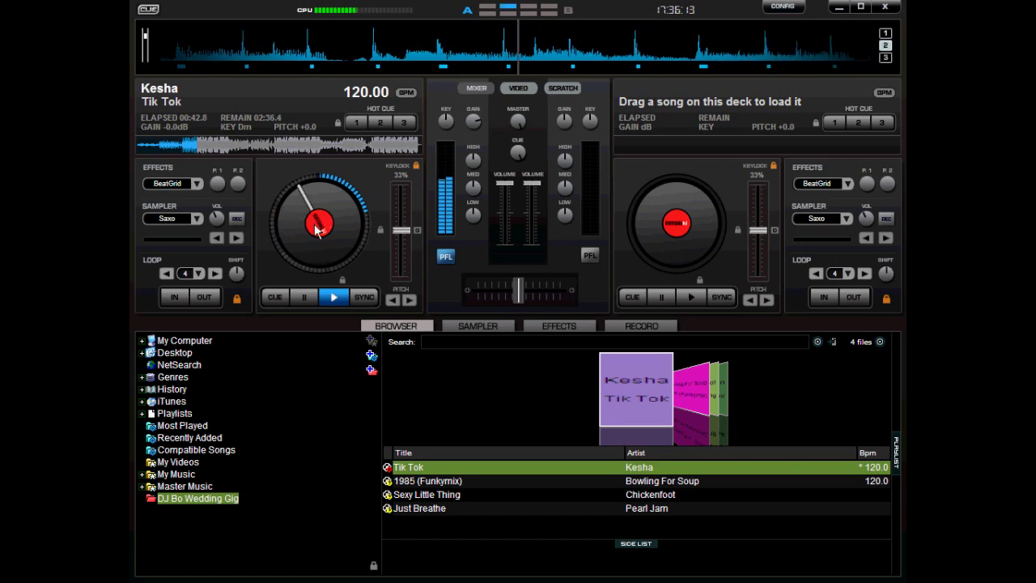
- Stop Tik Tok on deck 1 and return it to its cue point
left_click(275, 297)
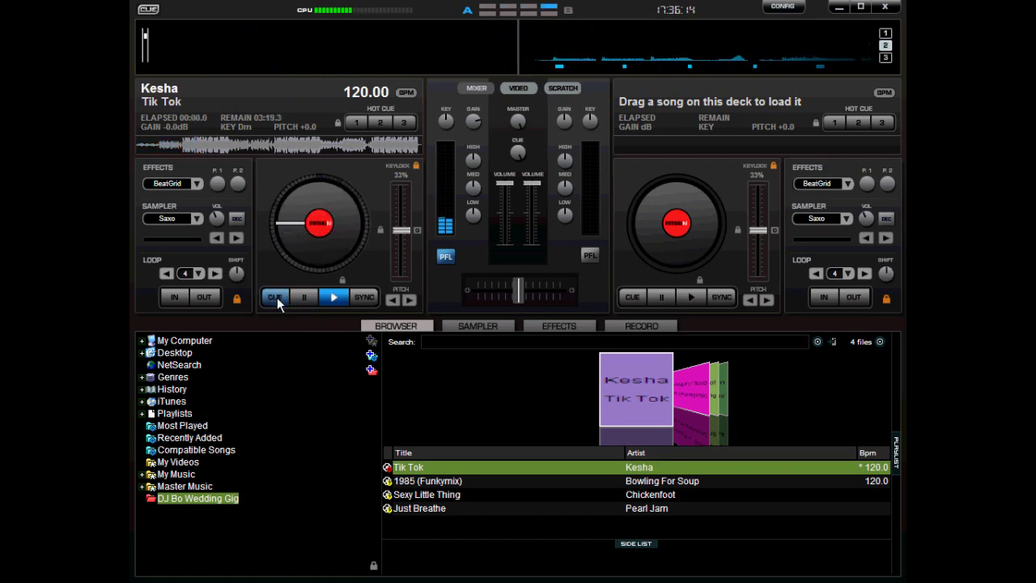
left_click(840, 8)
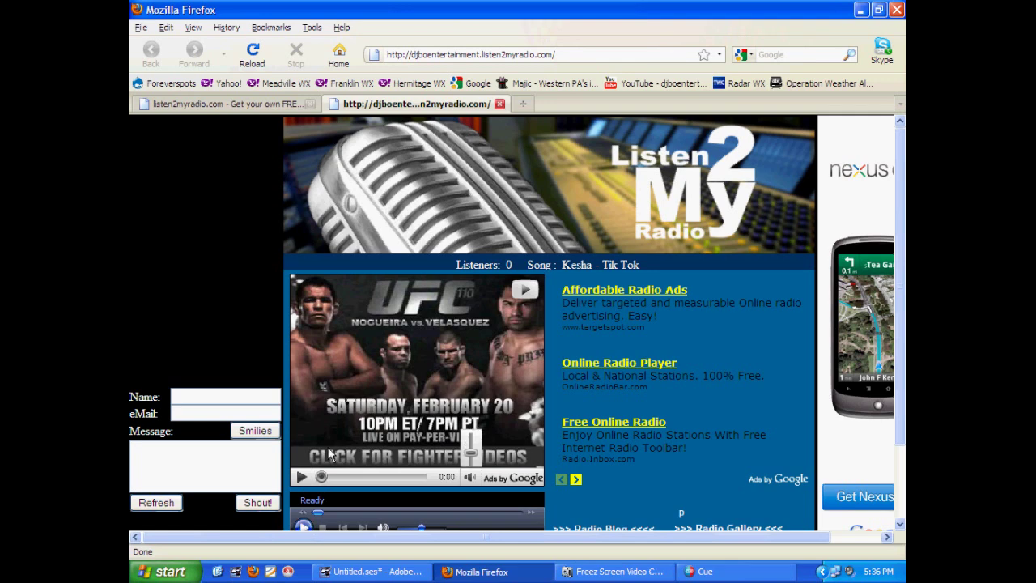
scroll(275, 502, "down", 2)
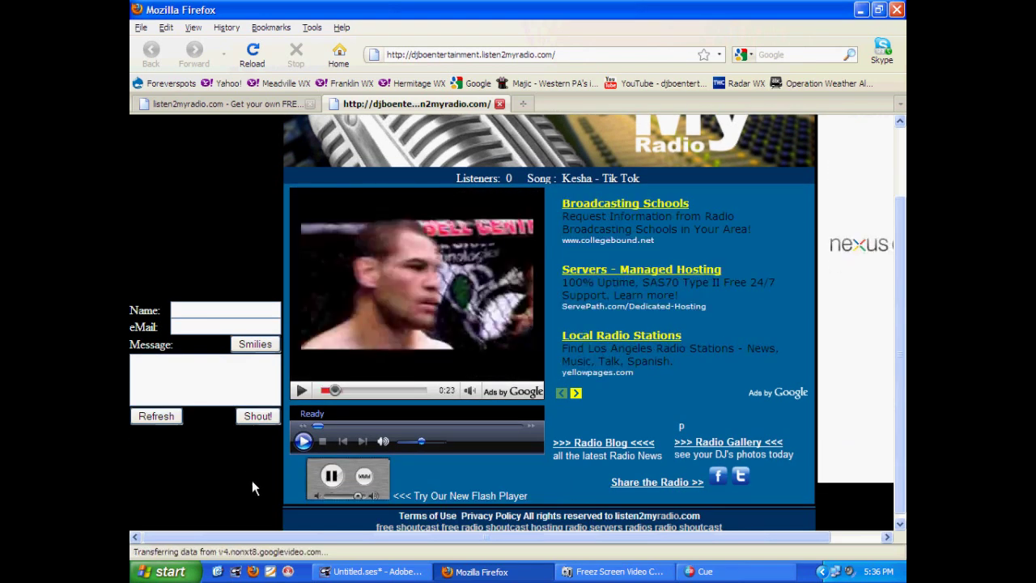
left_click(702, 570)
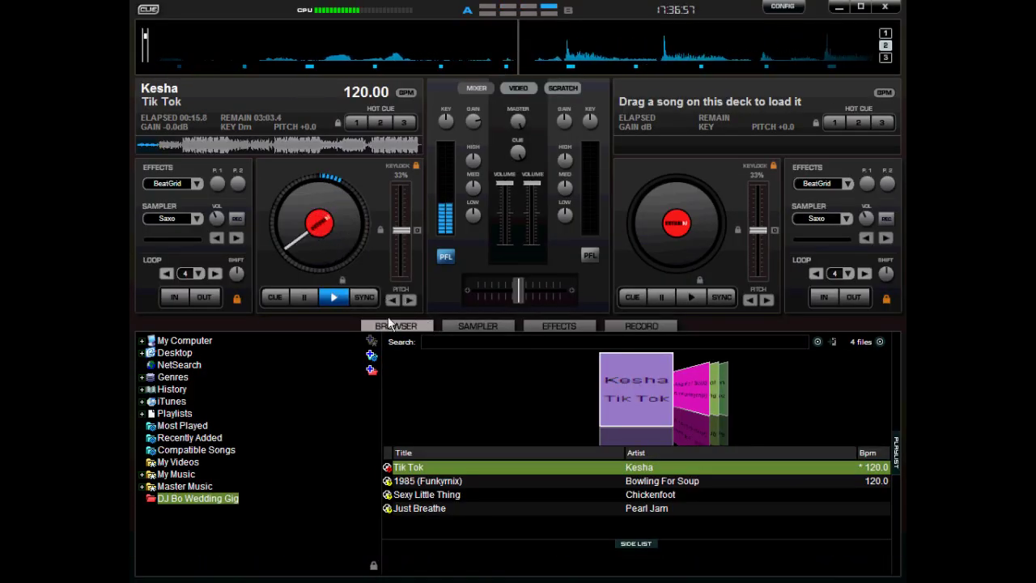
left_click(274, 298)
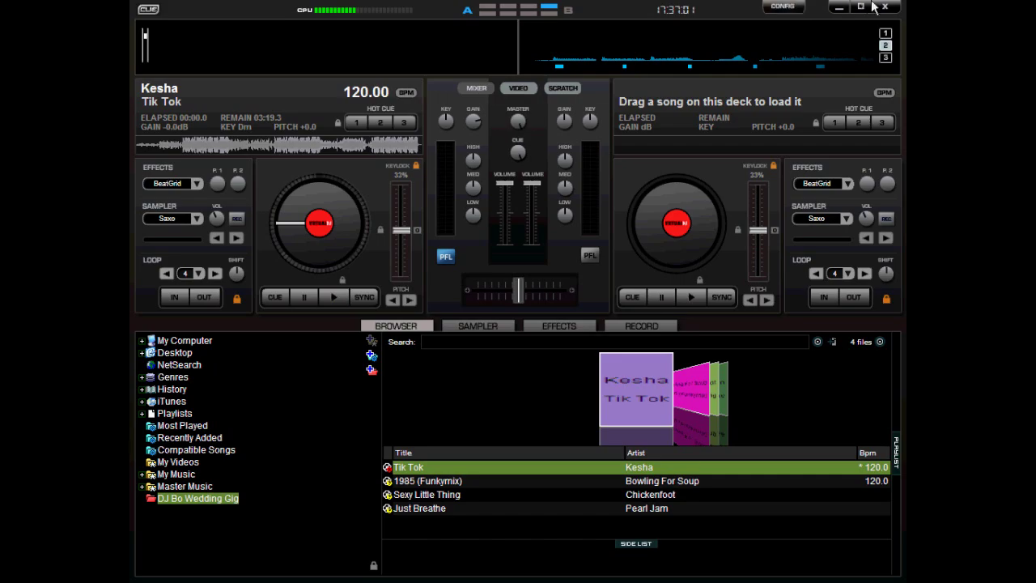
- Pause the station page's Flash stream player and bring Numark Cue back
left_click(840, 8)
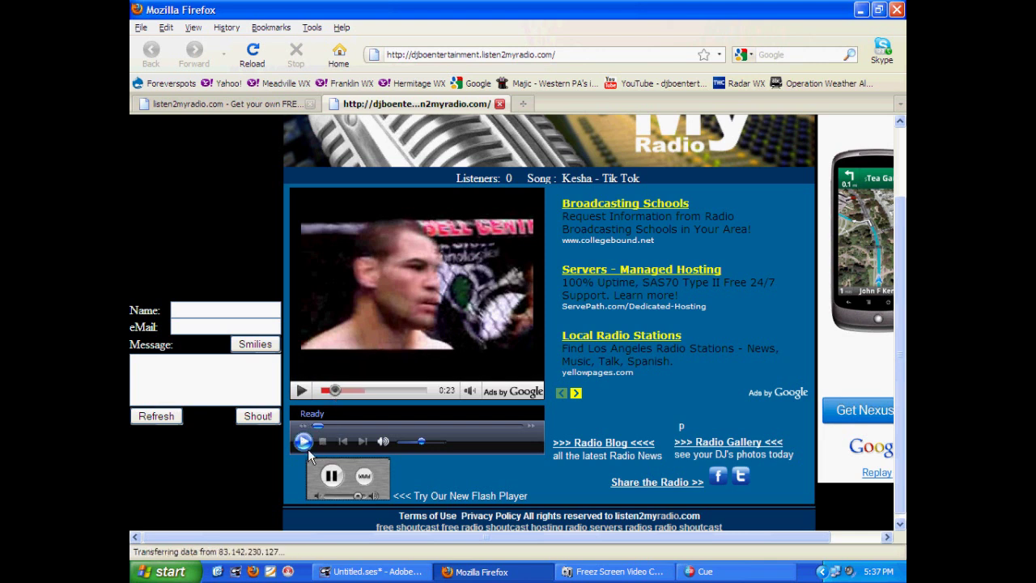
left_click(330, 477)
left_click(702, 572)
- Stop the Shoutcast broadcast and reconfirm its server settings unchanged with OK
left_click(641, 325)
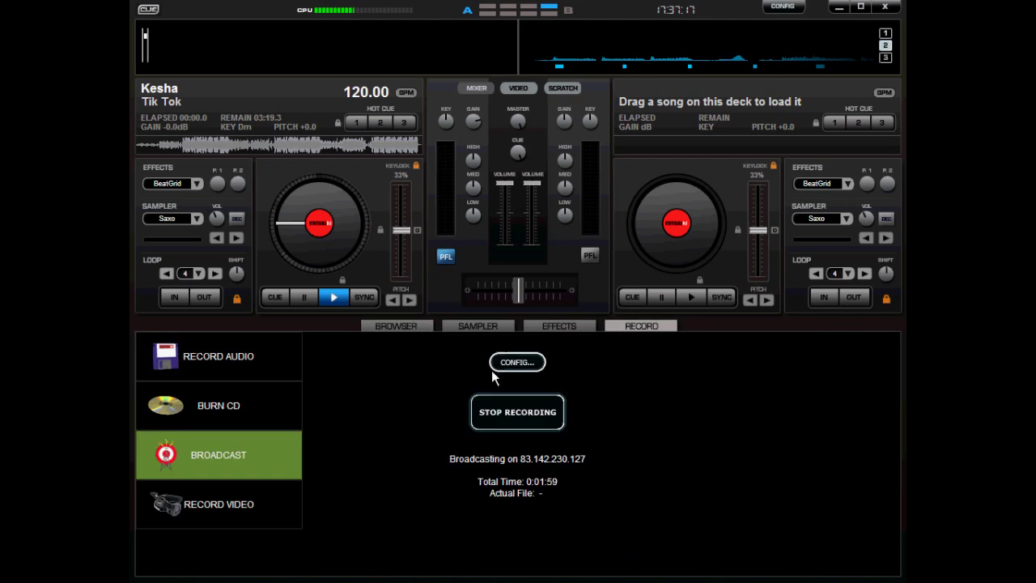
left_click(518, 413)
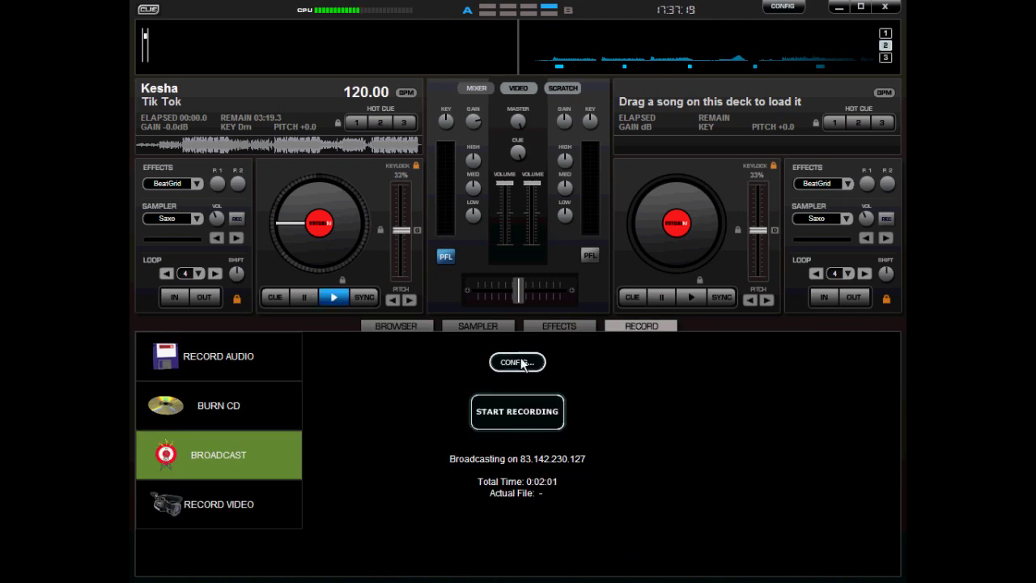
left_click(517, 361)
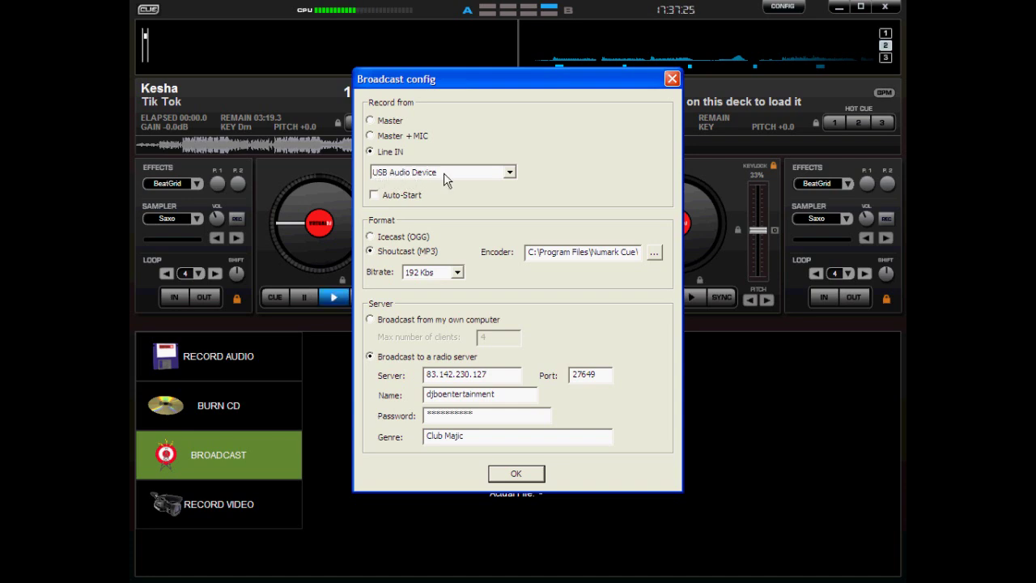
left_click(517, 474)
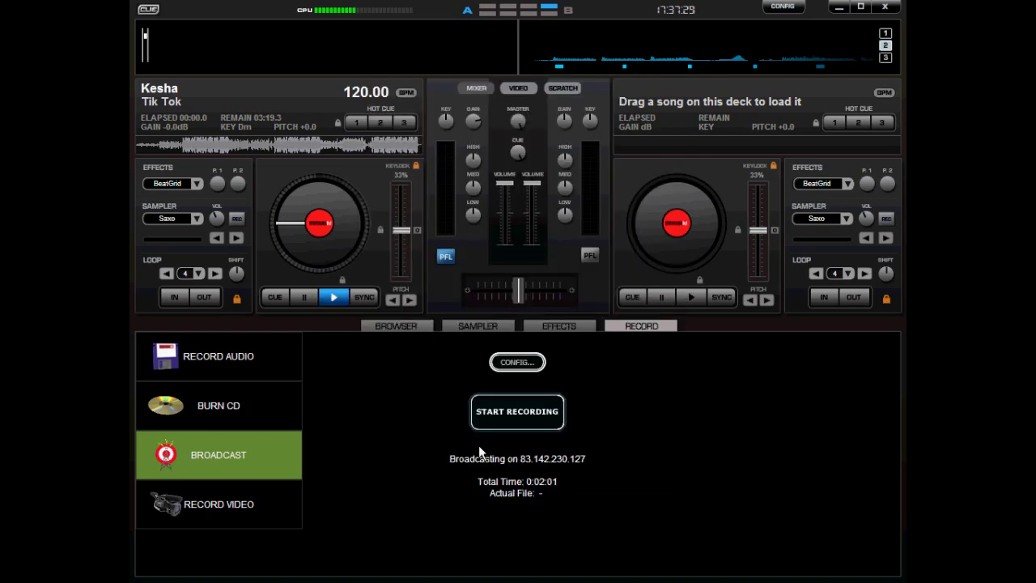
- Return Cue to the music browser and bring Freez Screen Video Capture over the station page
left_click(396, 327)
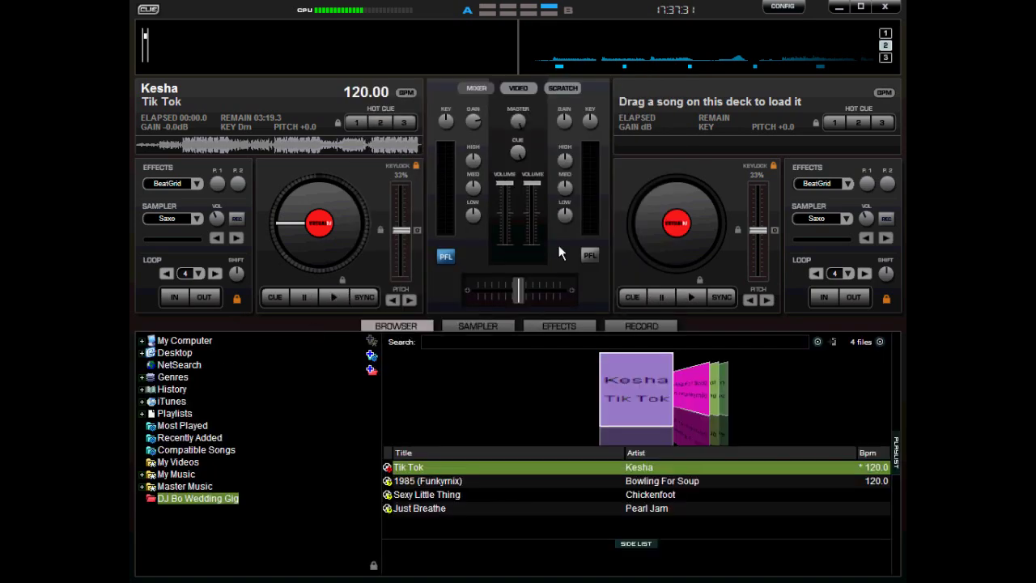
left_click(839, 9)
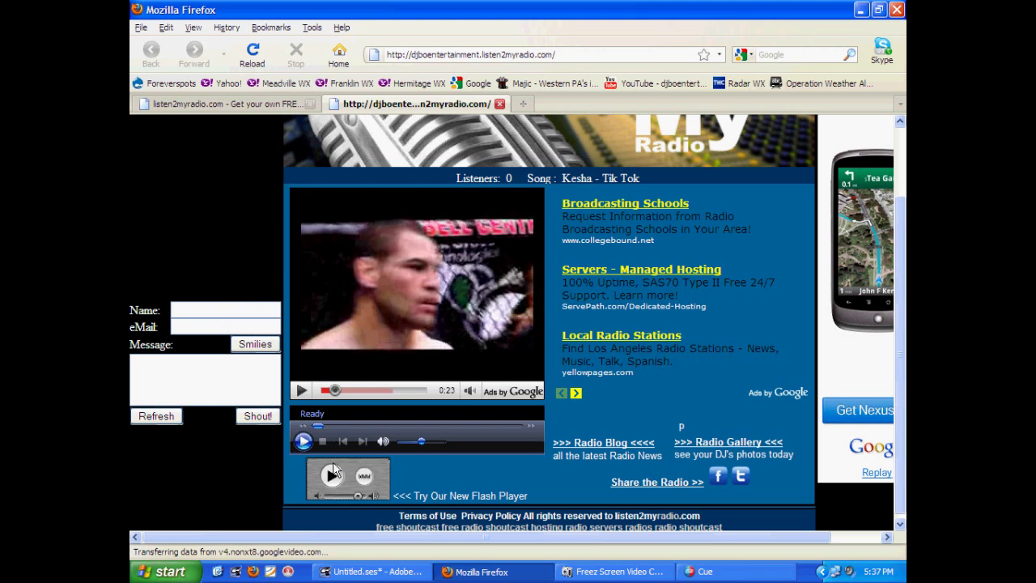
left_click(615, 571)
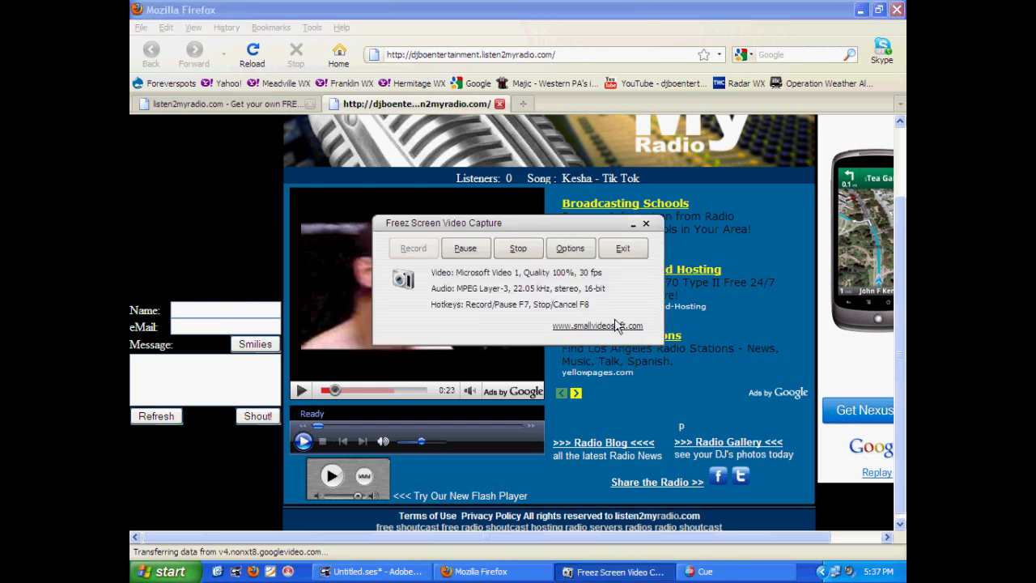